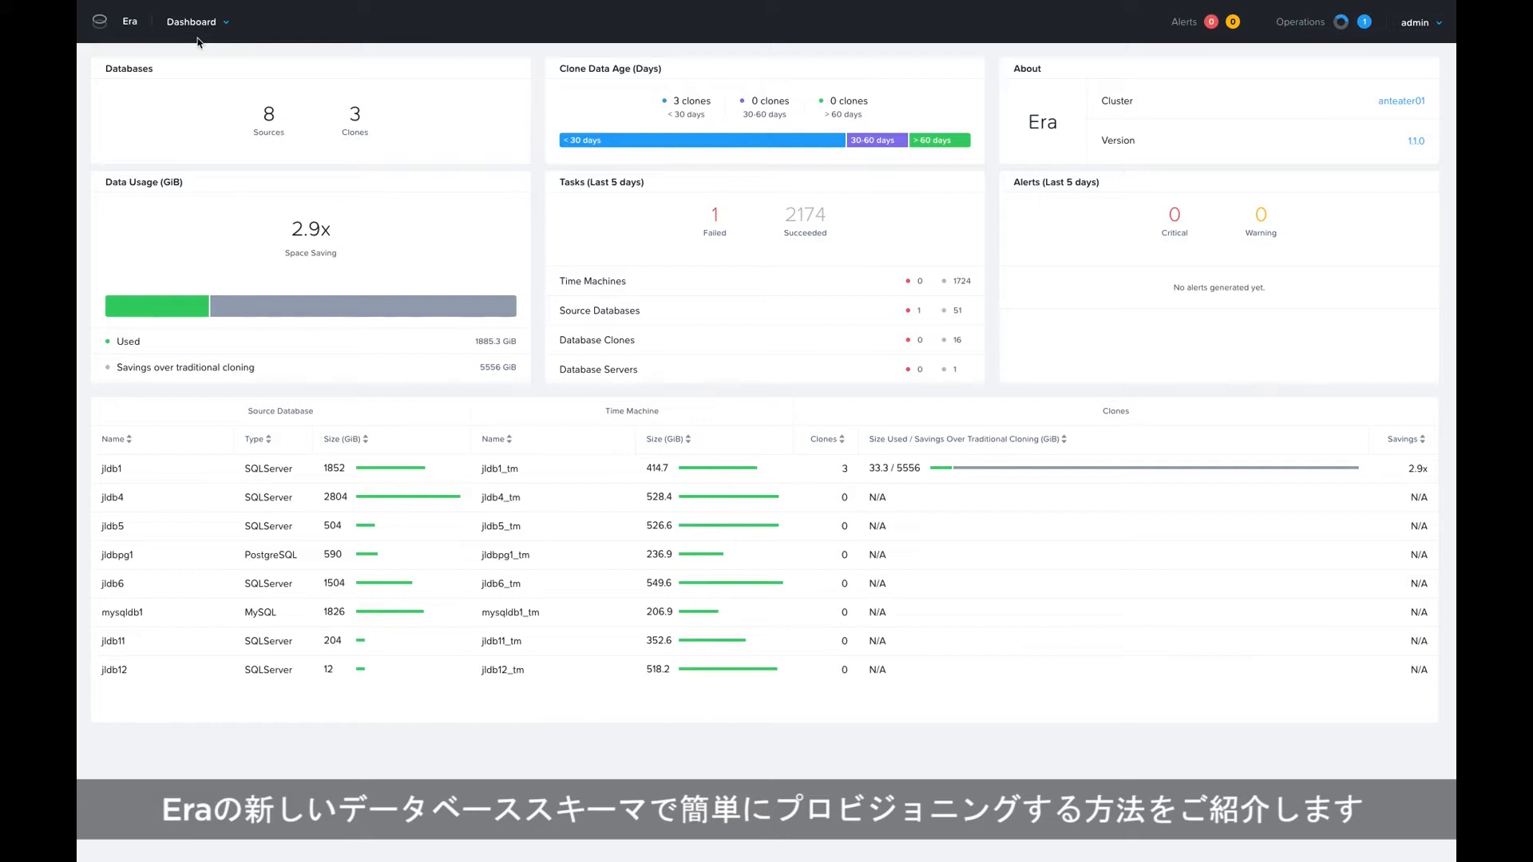
Open the list of source databases in the Databases section.
{"action": "left_click", "coordinate": [201, 24]}
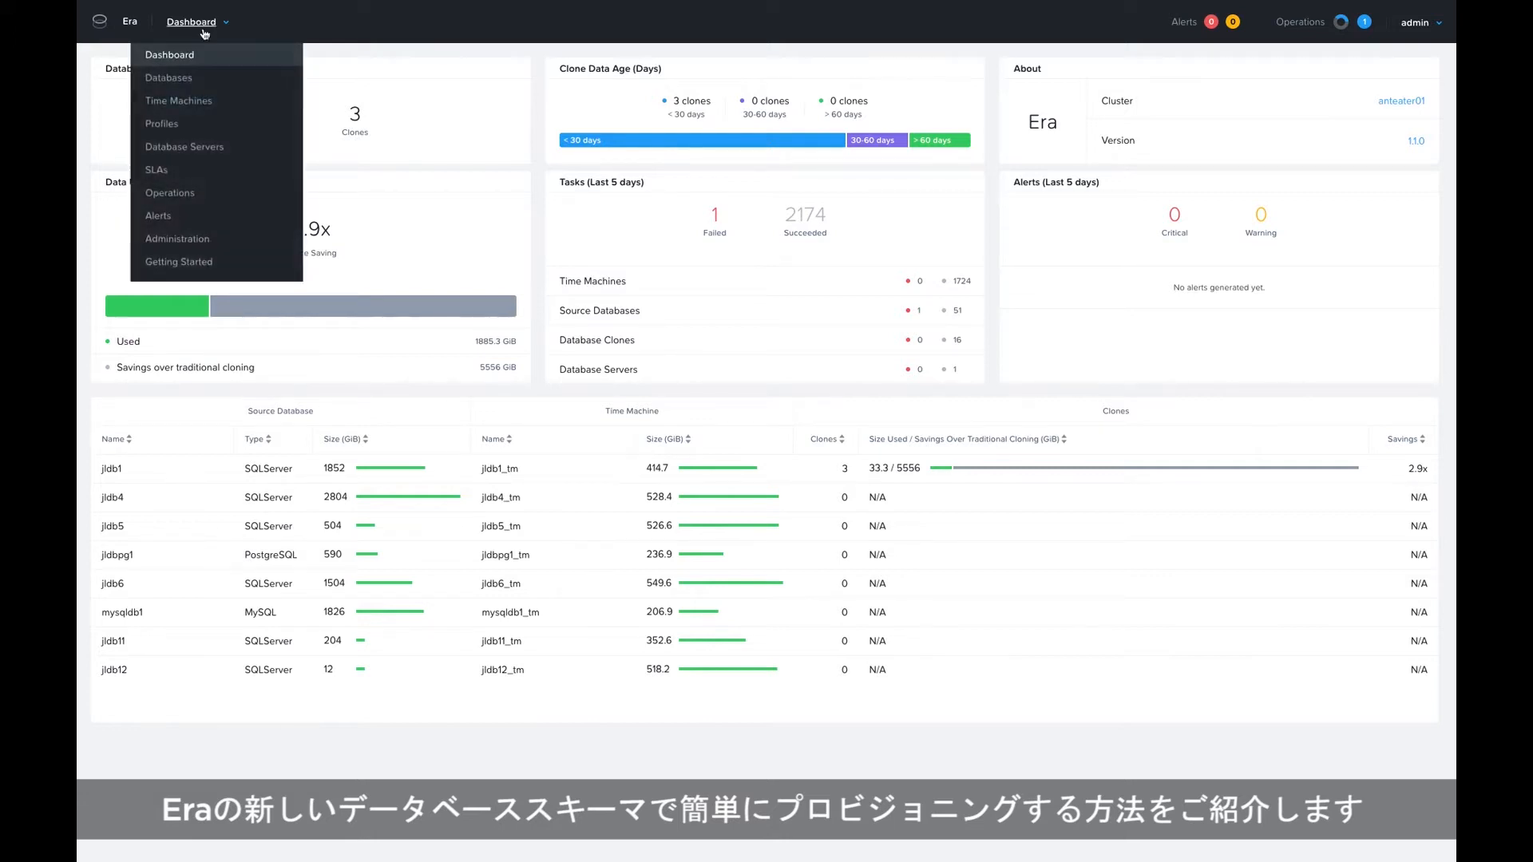
{"action": "left_click", "coordinate": [160, 80]}
{"action": "left_click", "coordinate": [117, 153]}
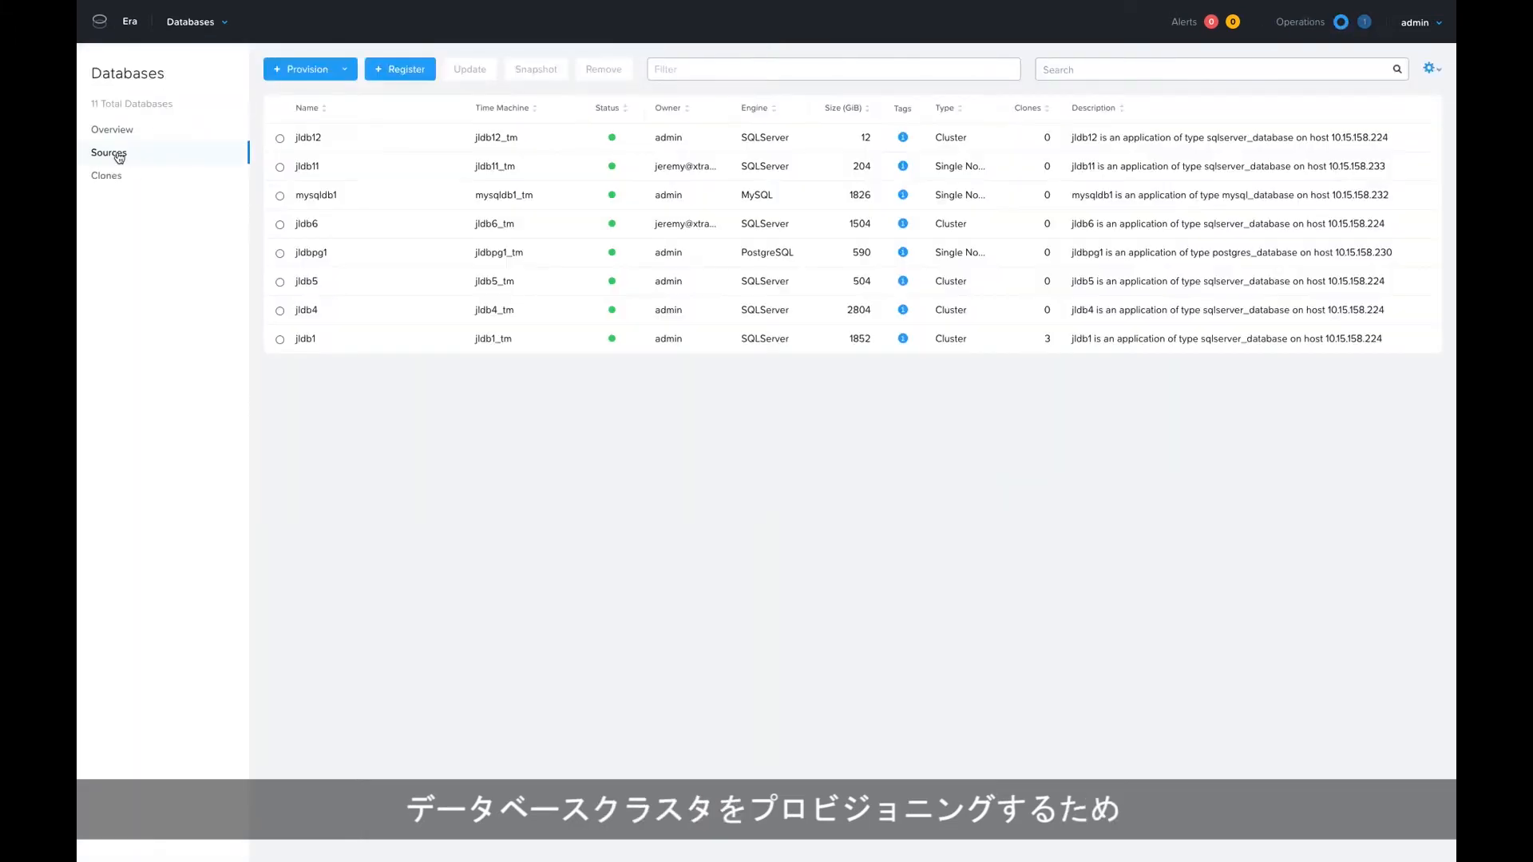
Start provisioning a cluster database with Microsoft SQL Server as the engine and proceed to the server cluster settings.
{"action": "left_click", "coordinate": [344, 69]}
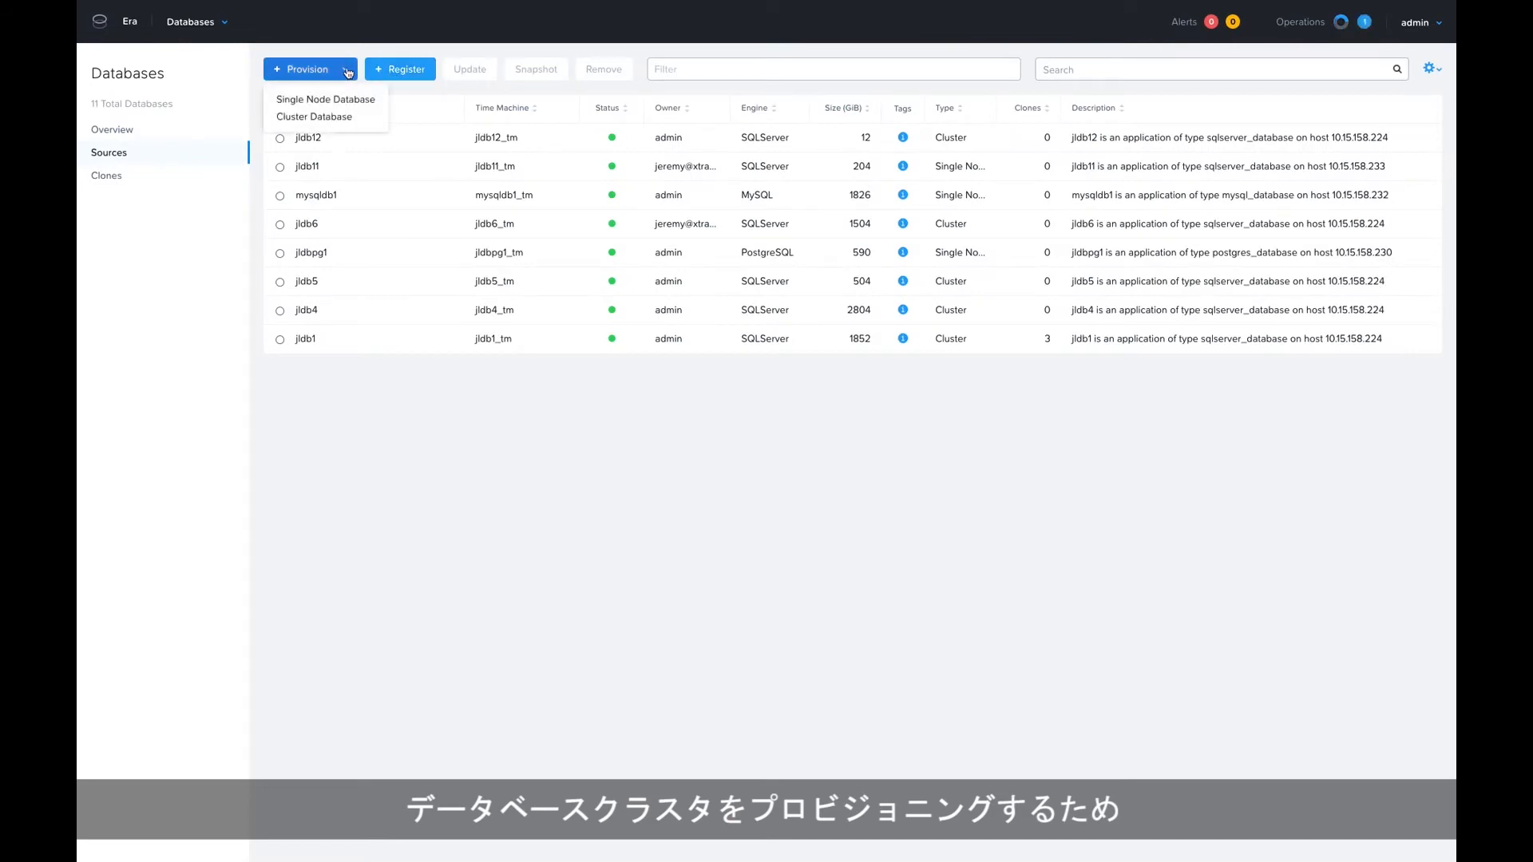
{"action": "left_click", "coordinate": [296, 117]}
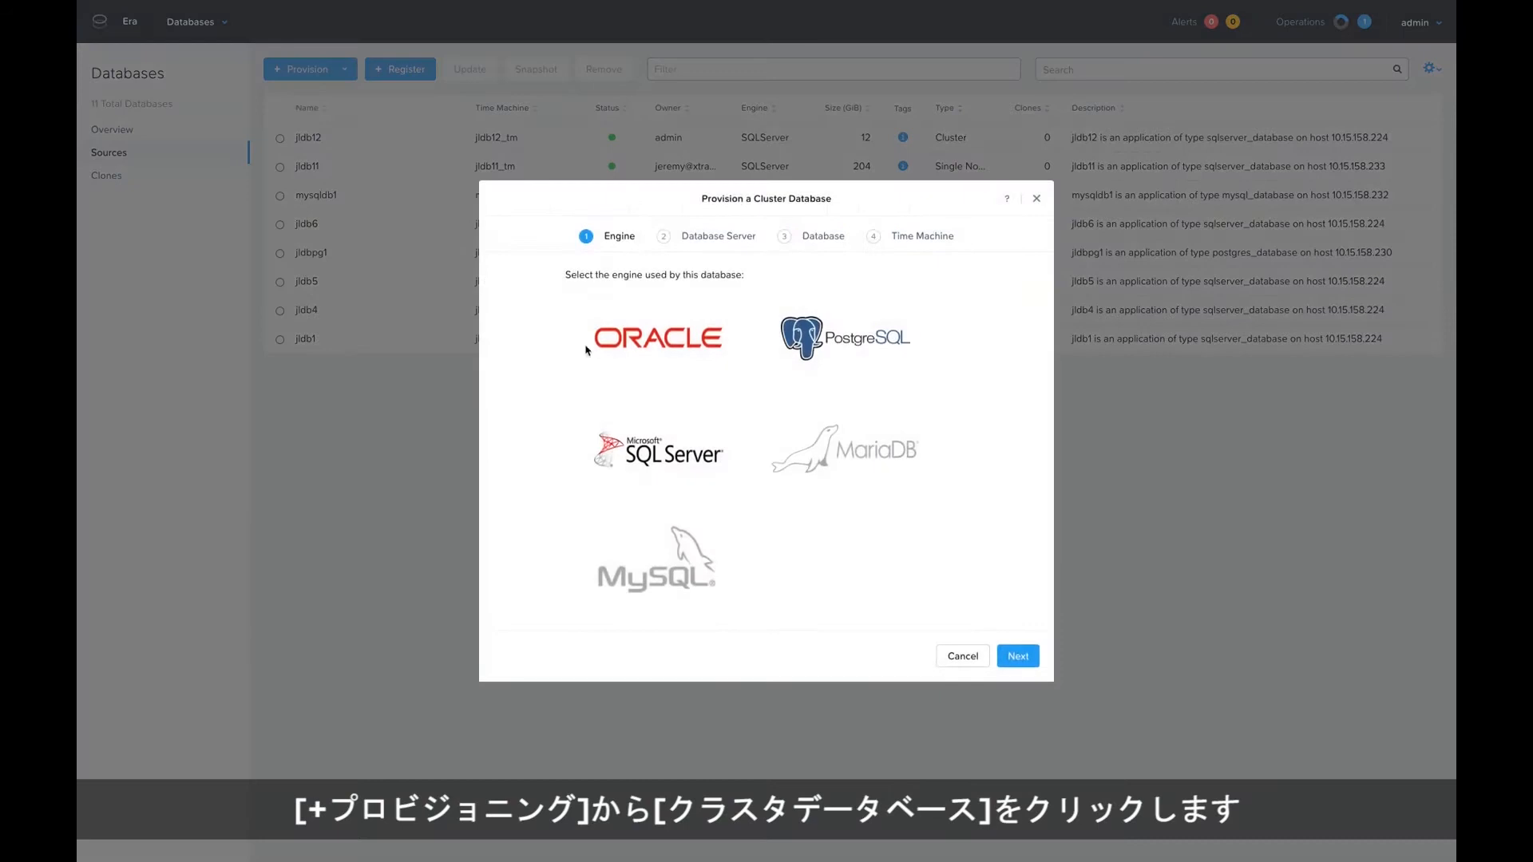
{"action": "left_click", "coordinate": [645, 456]}
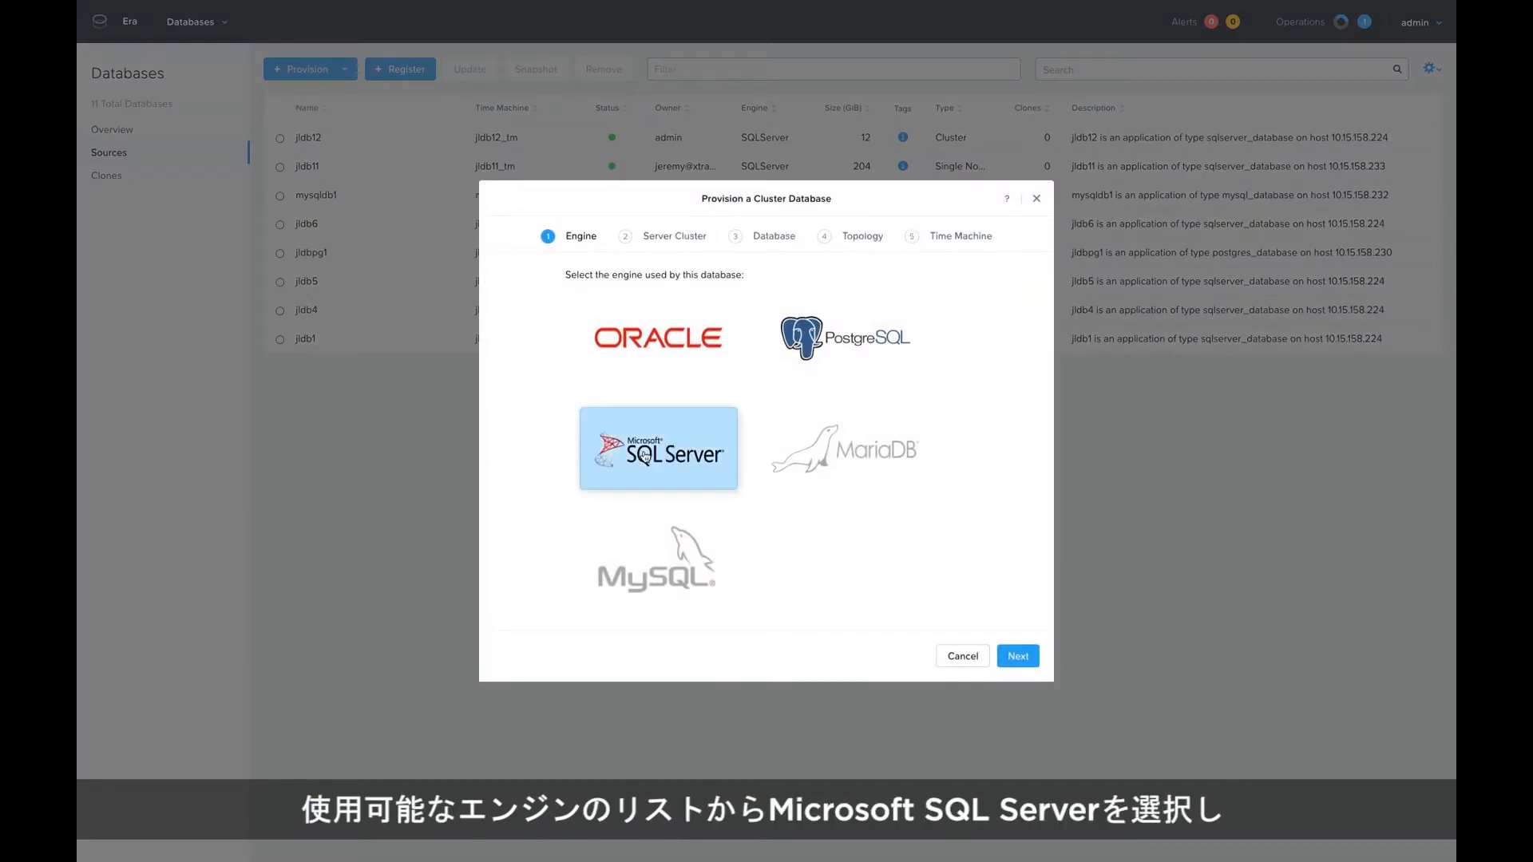
{"action": "left_click", "coordinate": [1017, 656]}
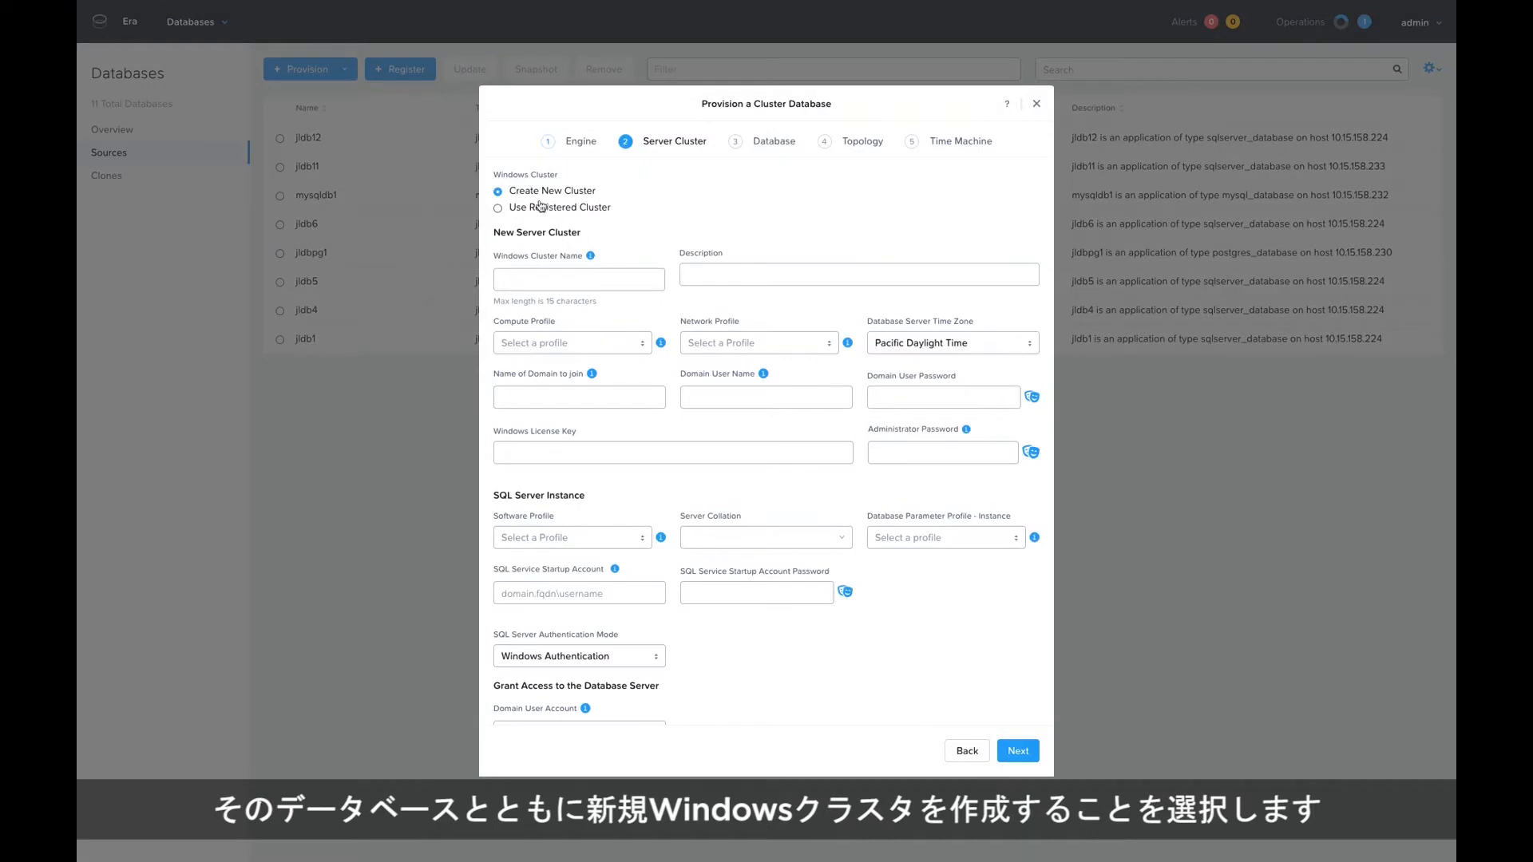
Name the new Windows cluster mssqlcltr1.
{"action": "left_click", "coordinate": [527, 273]}
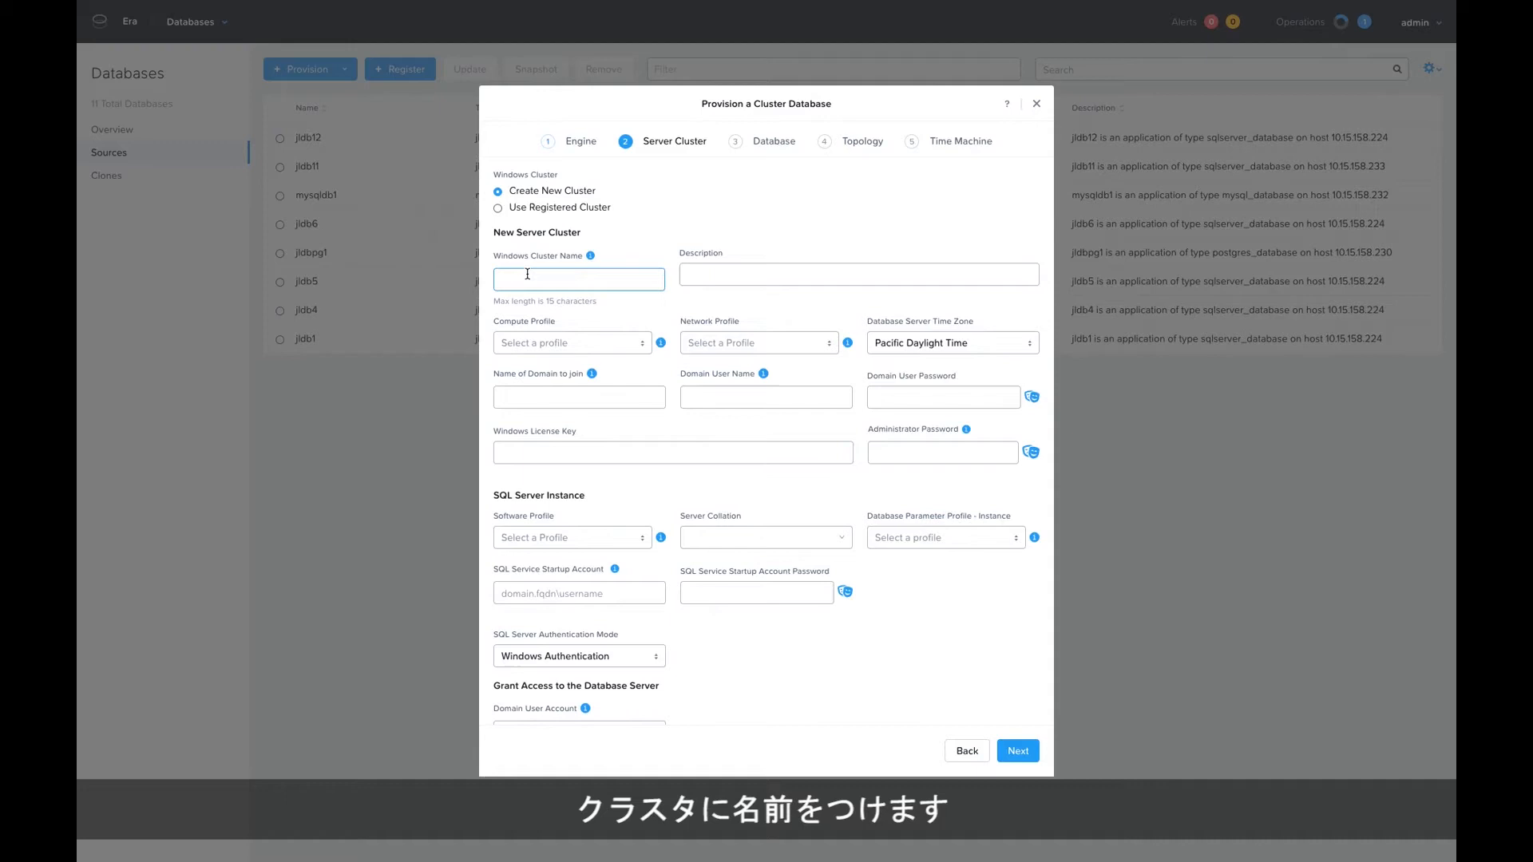
{"action": "type", "text": "mssqlc"}
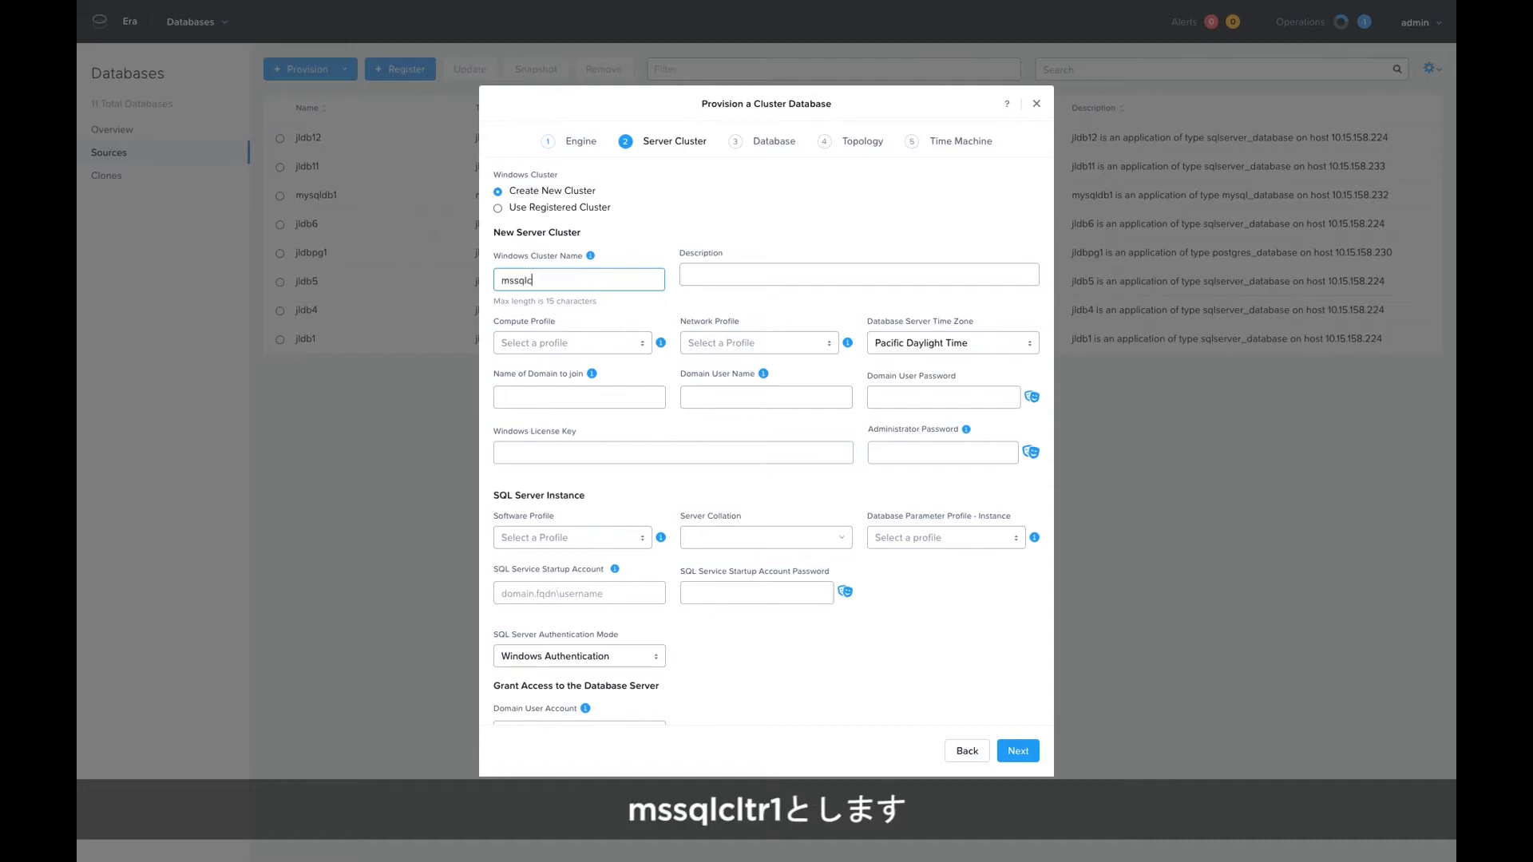
{"action": "type", "text": "ltr"}
Assign the x-small compute profile and the SQL Servers network profile to the new server cluster.
{"action": "left_click", "coordinate": [582, 343]}
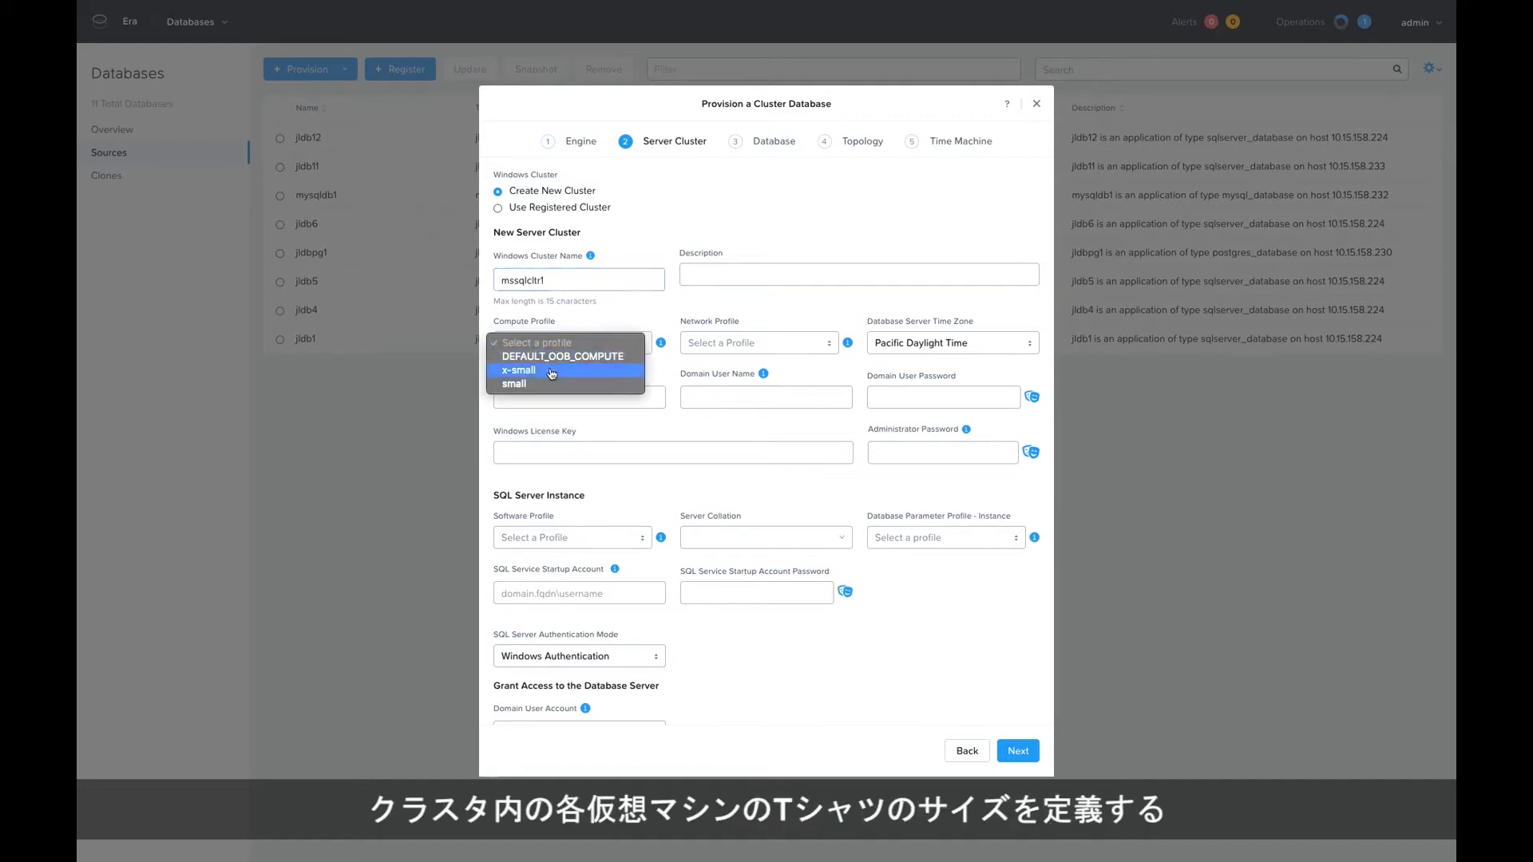
{"action": "left_click", "coordinate": [551, 373]}
{"action": "mouse_move", "coordinate": [661, 346]}
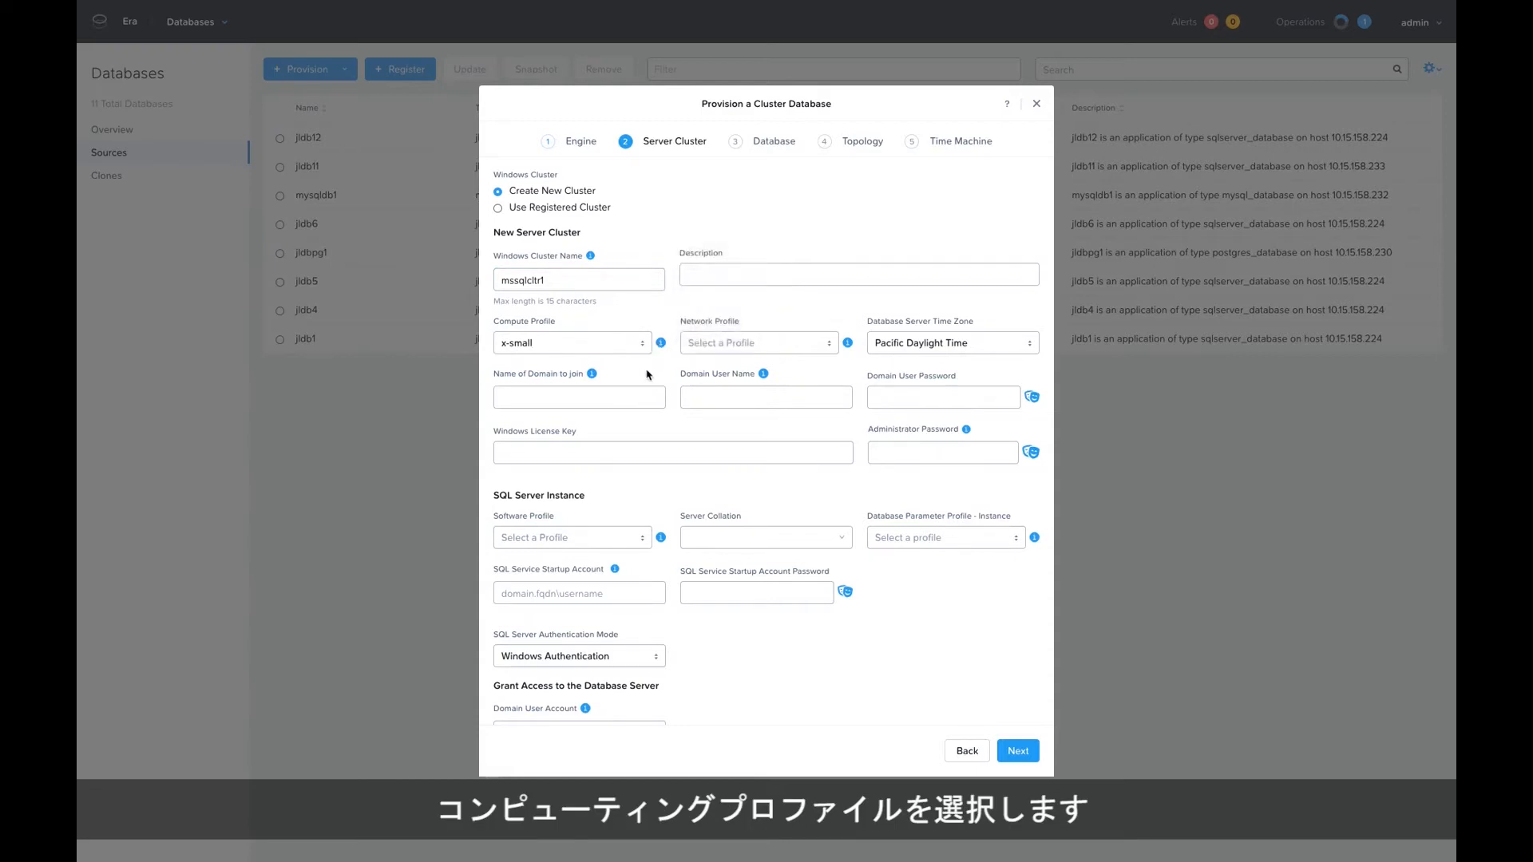
{"action": "left_click", "coordinate": [787, 342]}
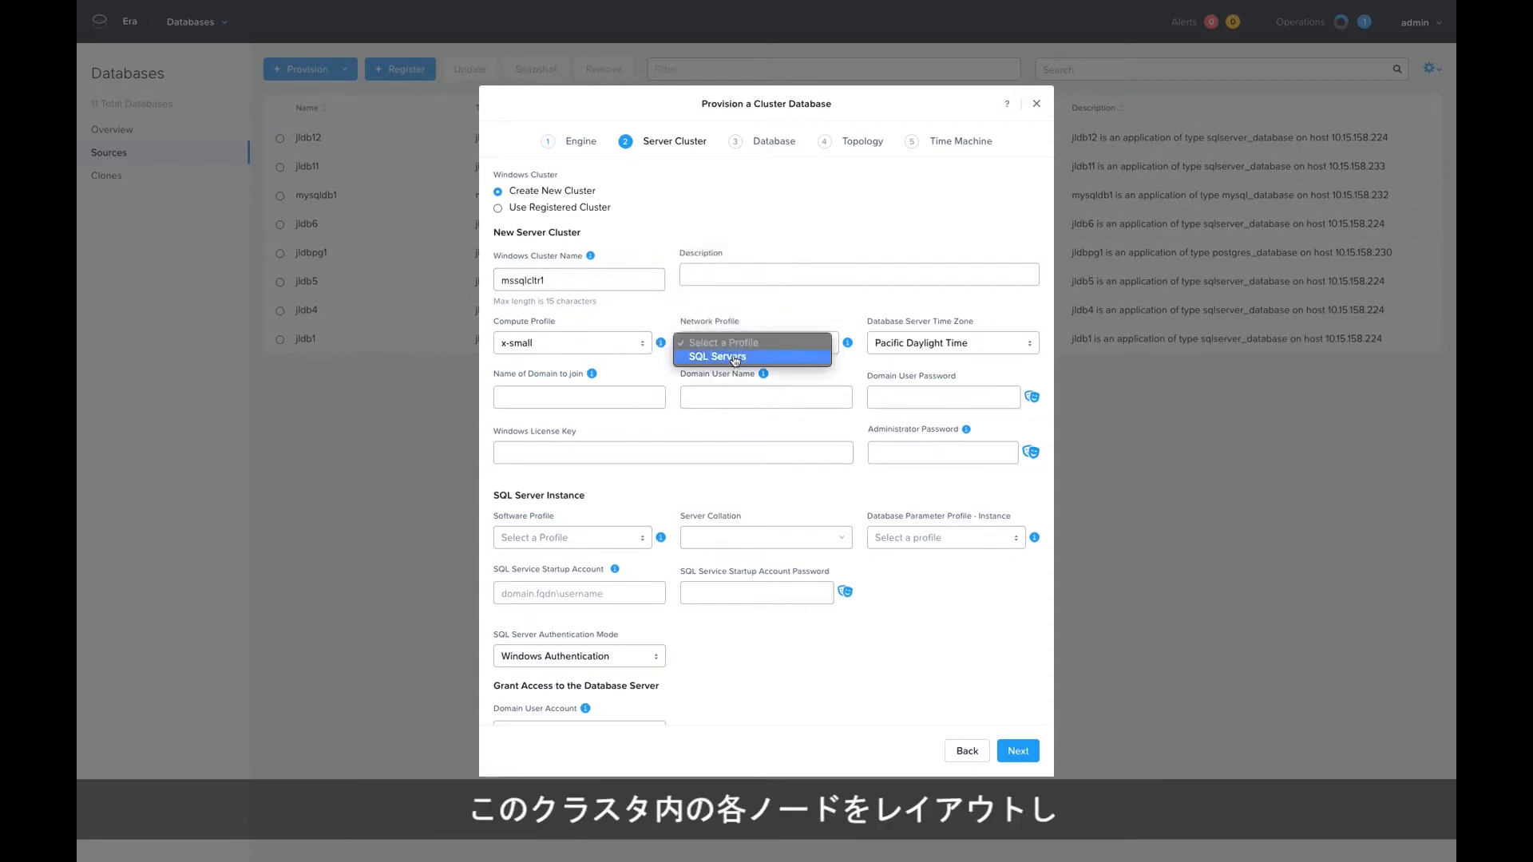
{"action": "left_click", "coordinate": [788, 355]}
{"action": "mouse_move", "coordinate": [847, 345]}
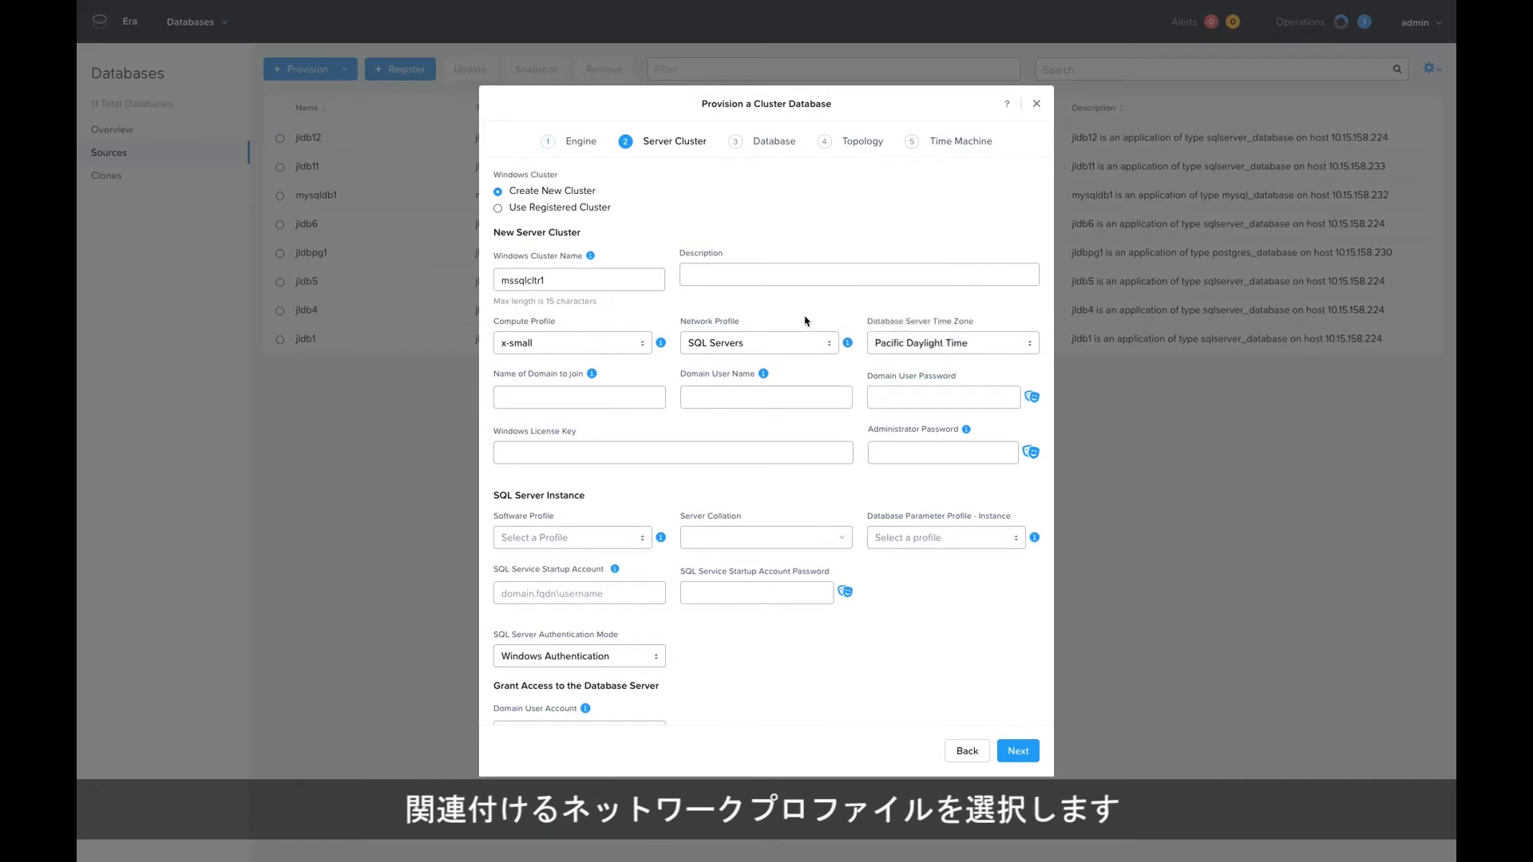
Set the domain for the cluster to join to xtractpm.lab.
{"action": "left_click", "coordinate": [546, 399]}
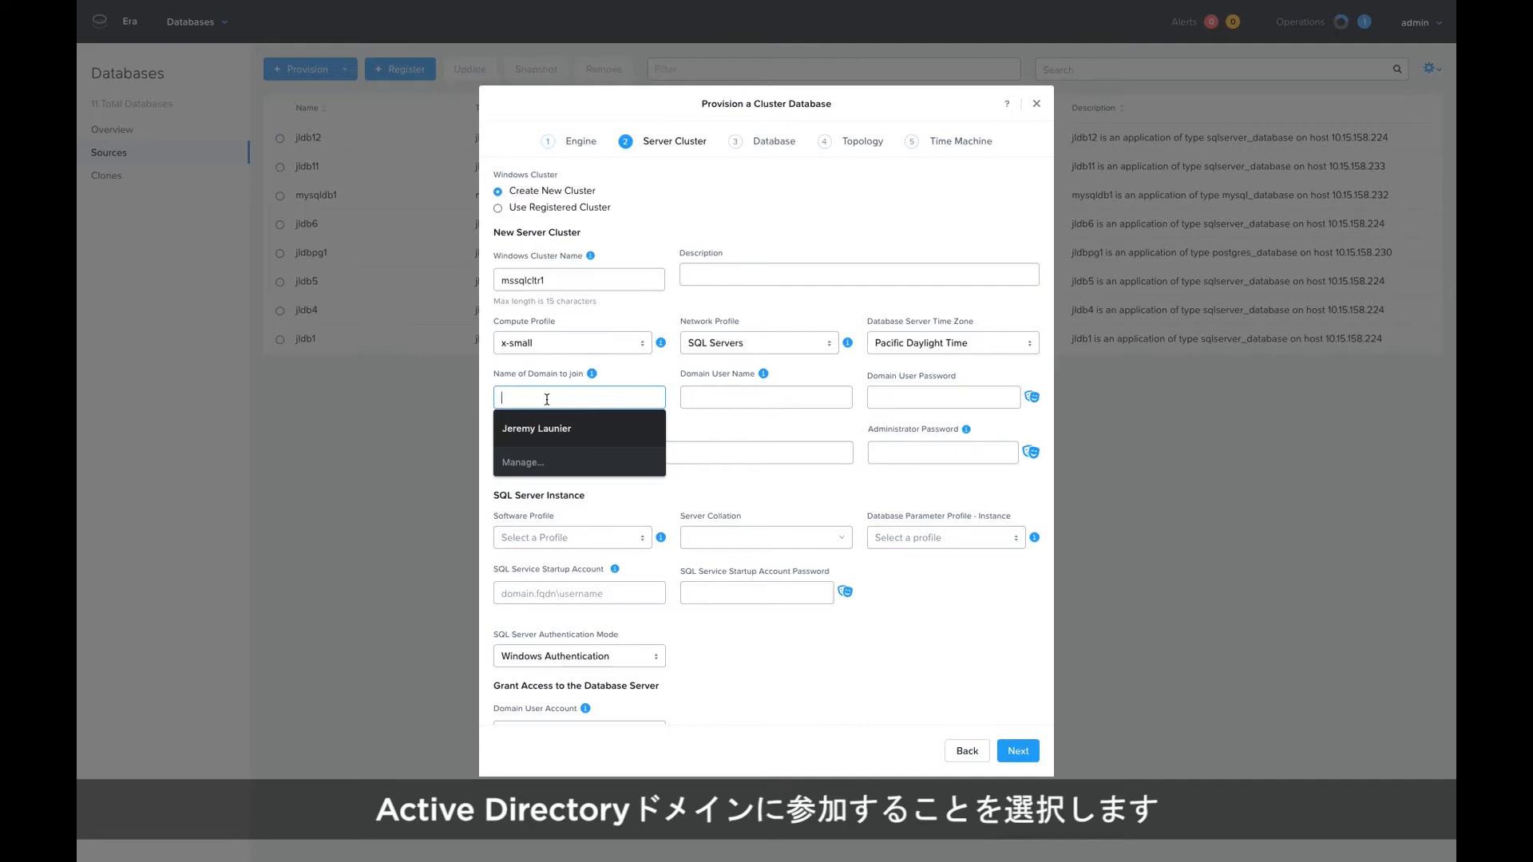
{"action": "type", "text": "xtct"}
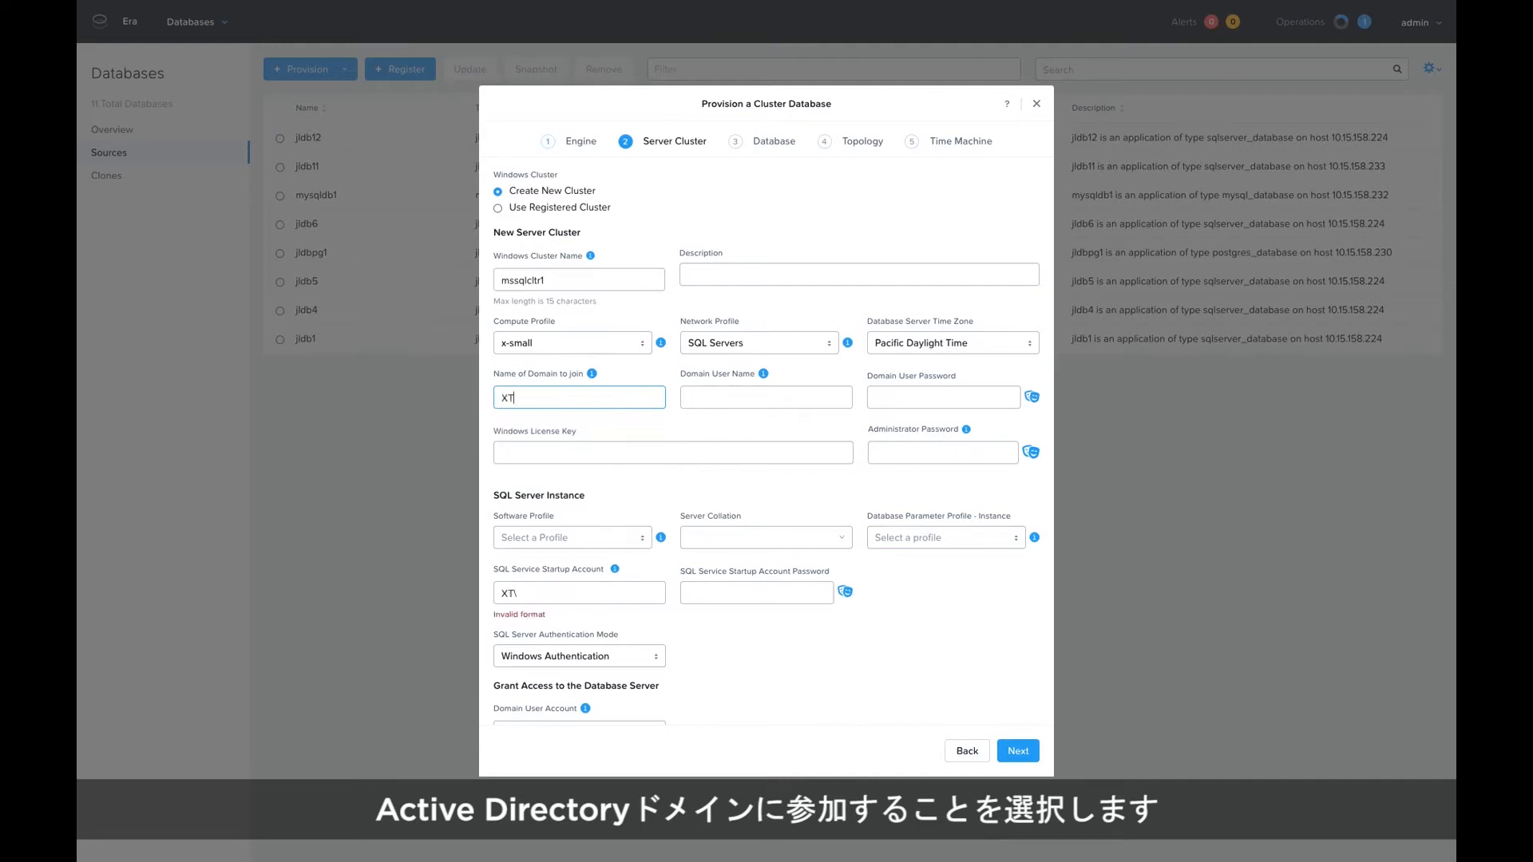
{"action": "key", "text": "BackSpace"}
{"action": "key", "text": "BackSpace"}
{"action": "type", "text": "ractpm.lab"}
Enter Administrator as the domain user name and fill in the domain user password and the administrator password.
{"action": "key", "text": "Tab"}
{"action": "type", "text": "Administrator"}
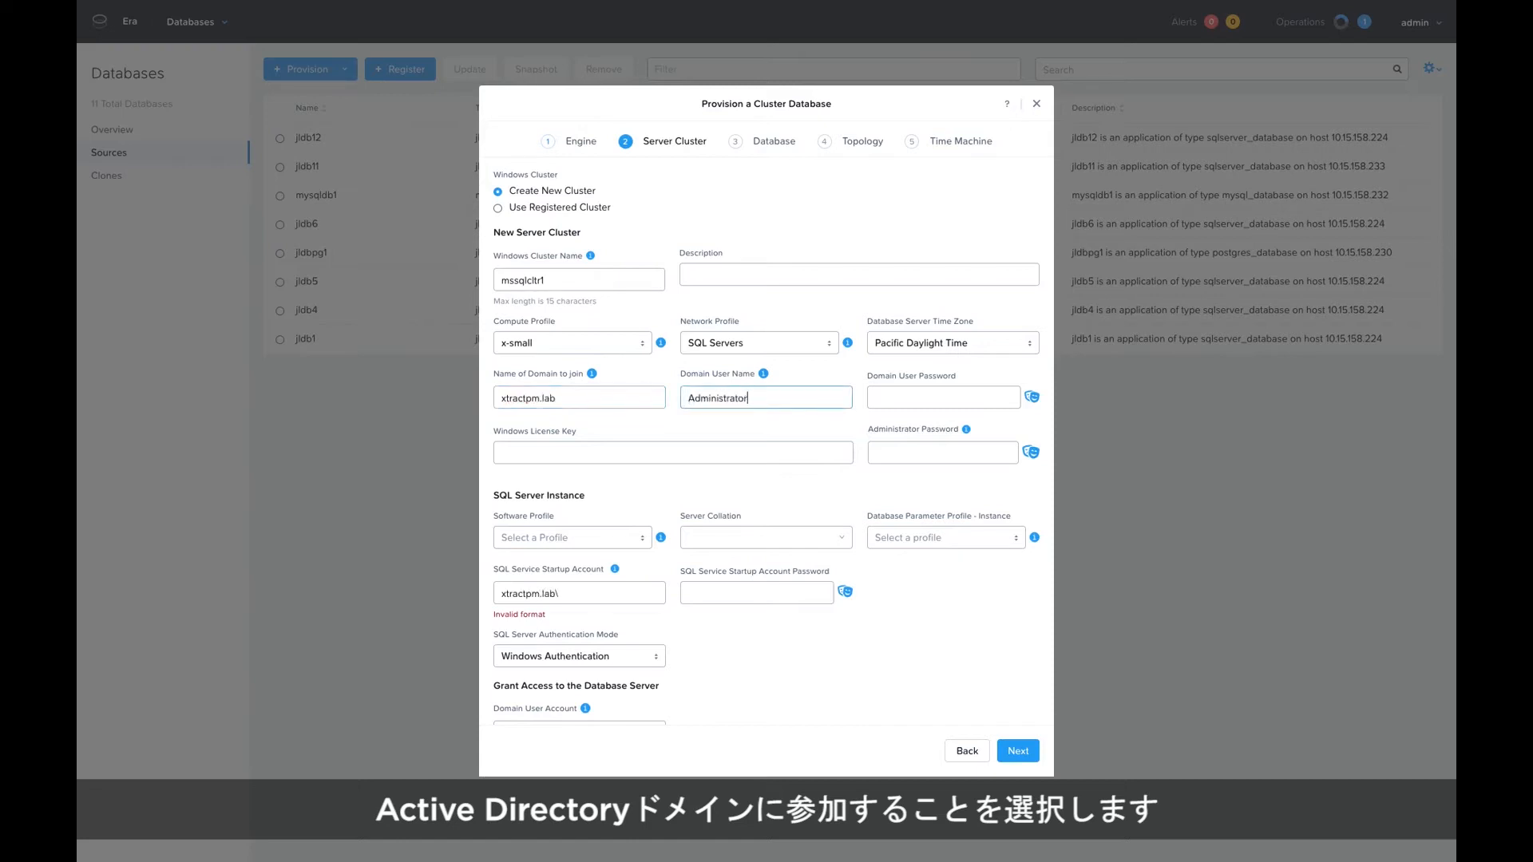
{"action": "key", "text": "Tab"}
{"action": "type", "text": "•••••••••"}
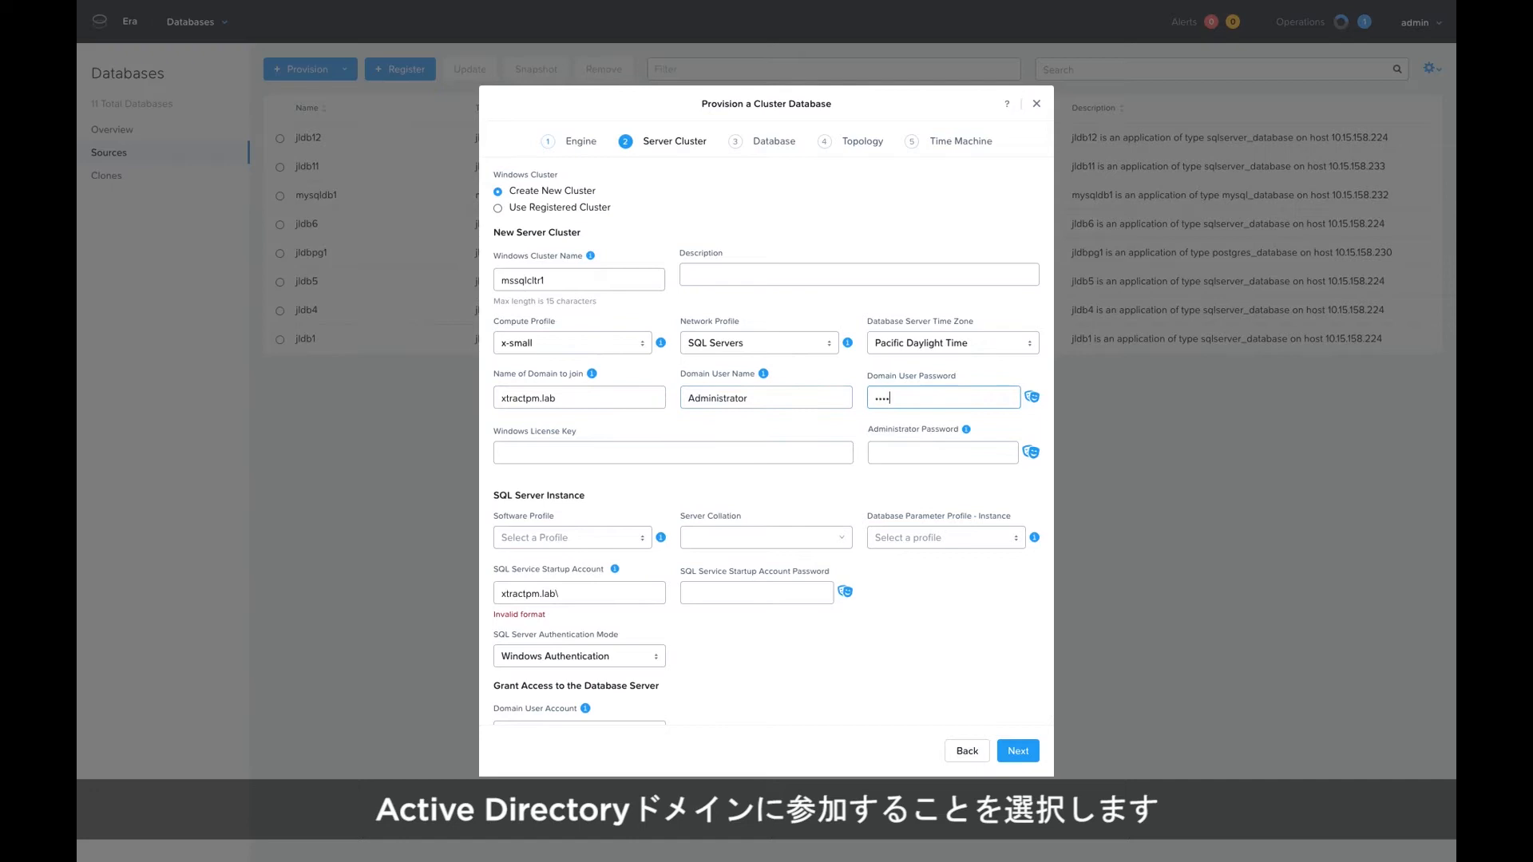
{"action": "left_click", "coordinate": [876, 450]}
{"action": "type", "text": "•••••••••"}
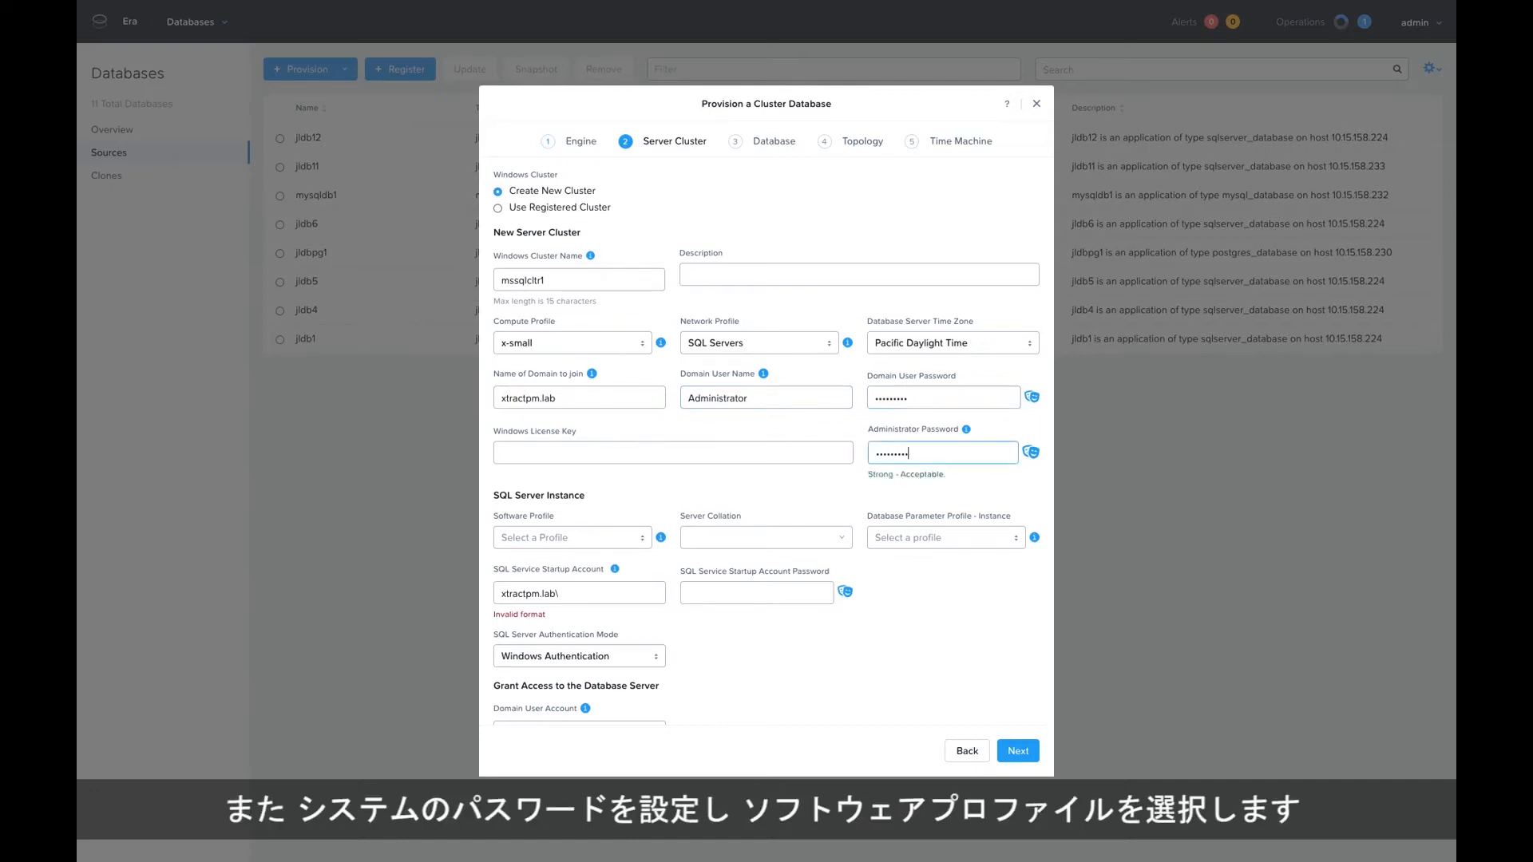
Choose the sql14sp3cu3 software profile and the DEFAULT_SQLSERVER_INSTANCE_PARAMS database parameter profile for the SQL Server instance.
{"action": "left_click", "coordinate": [589, 537]}
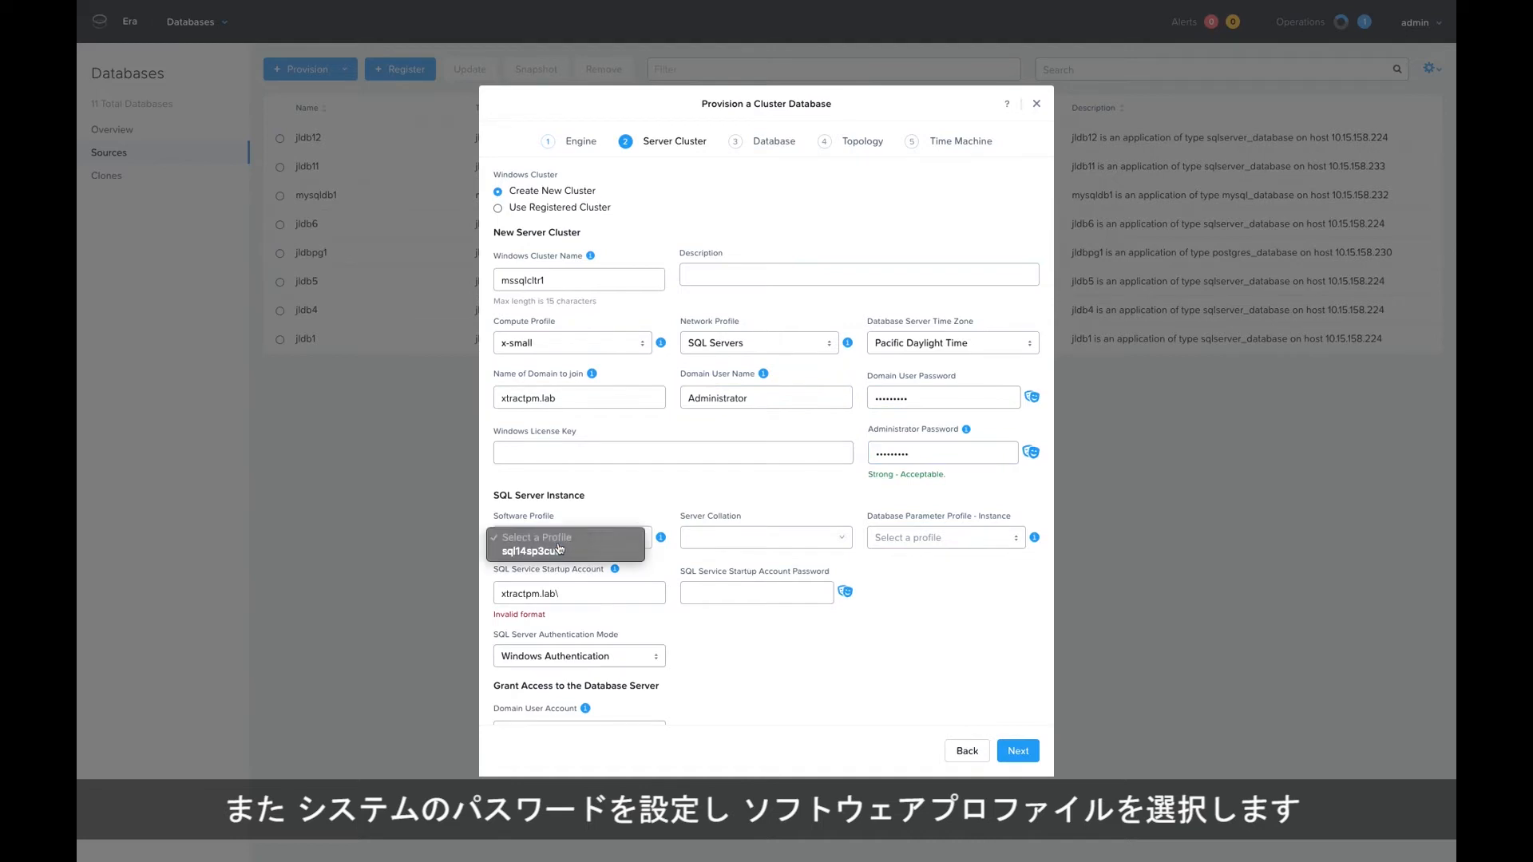
{"action": "left_click", "coordinate": [554, 552]}
{"action": "mouse_move", "coordinate": [663, 545]}
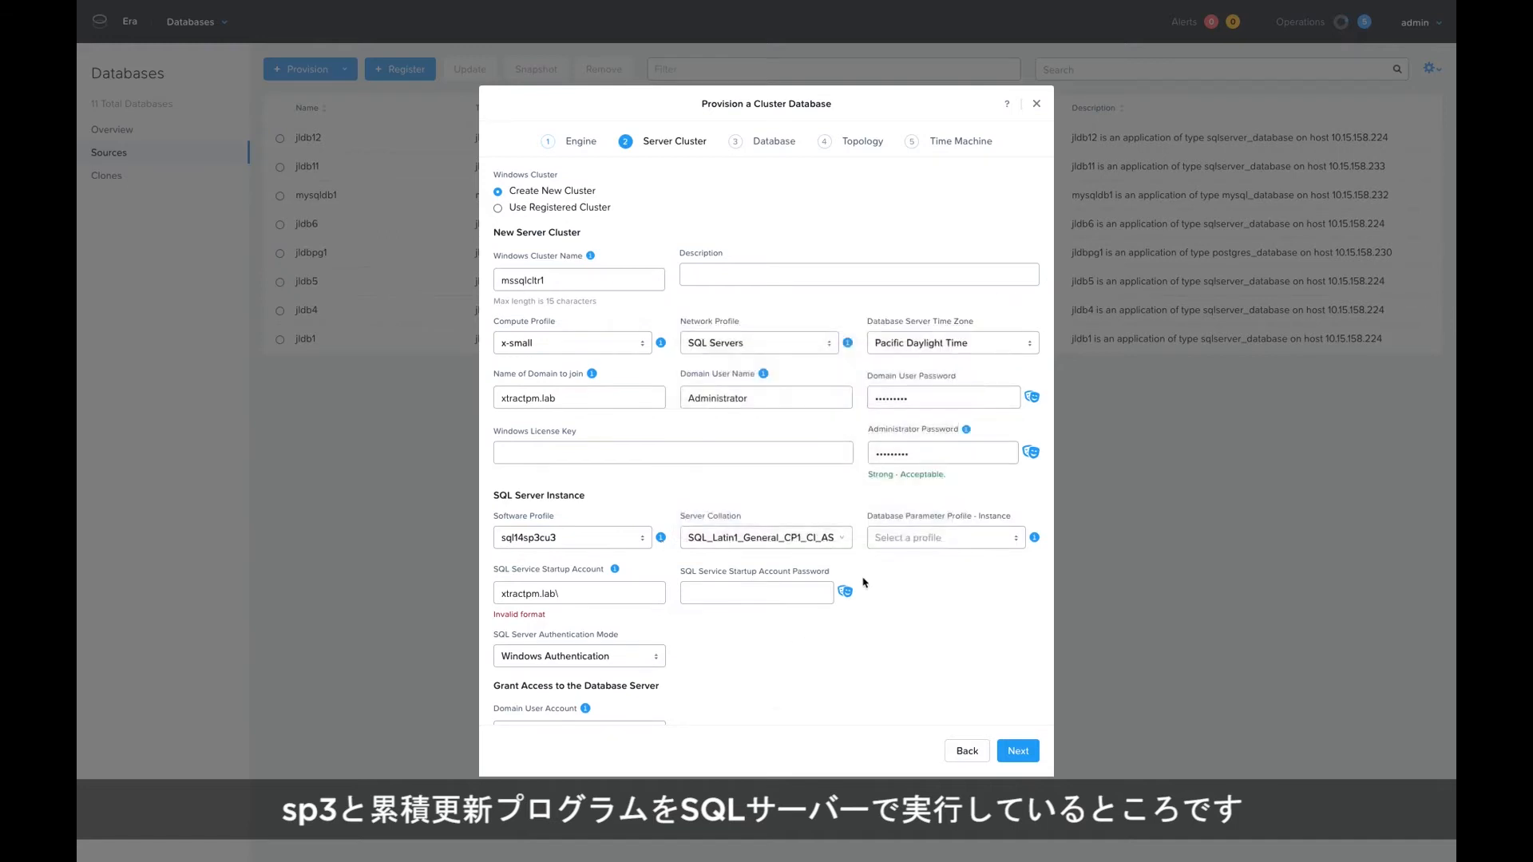
{"action": "left_click", "coordinate": [902, 545]}
{"action": "left_click", "coordinate": [927, 552]}
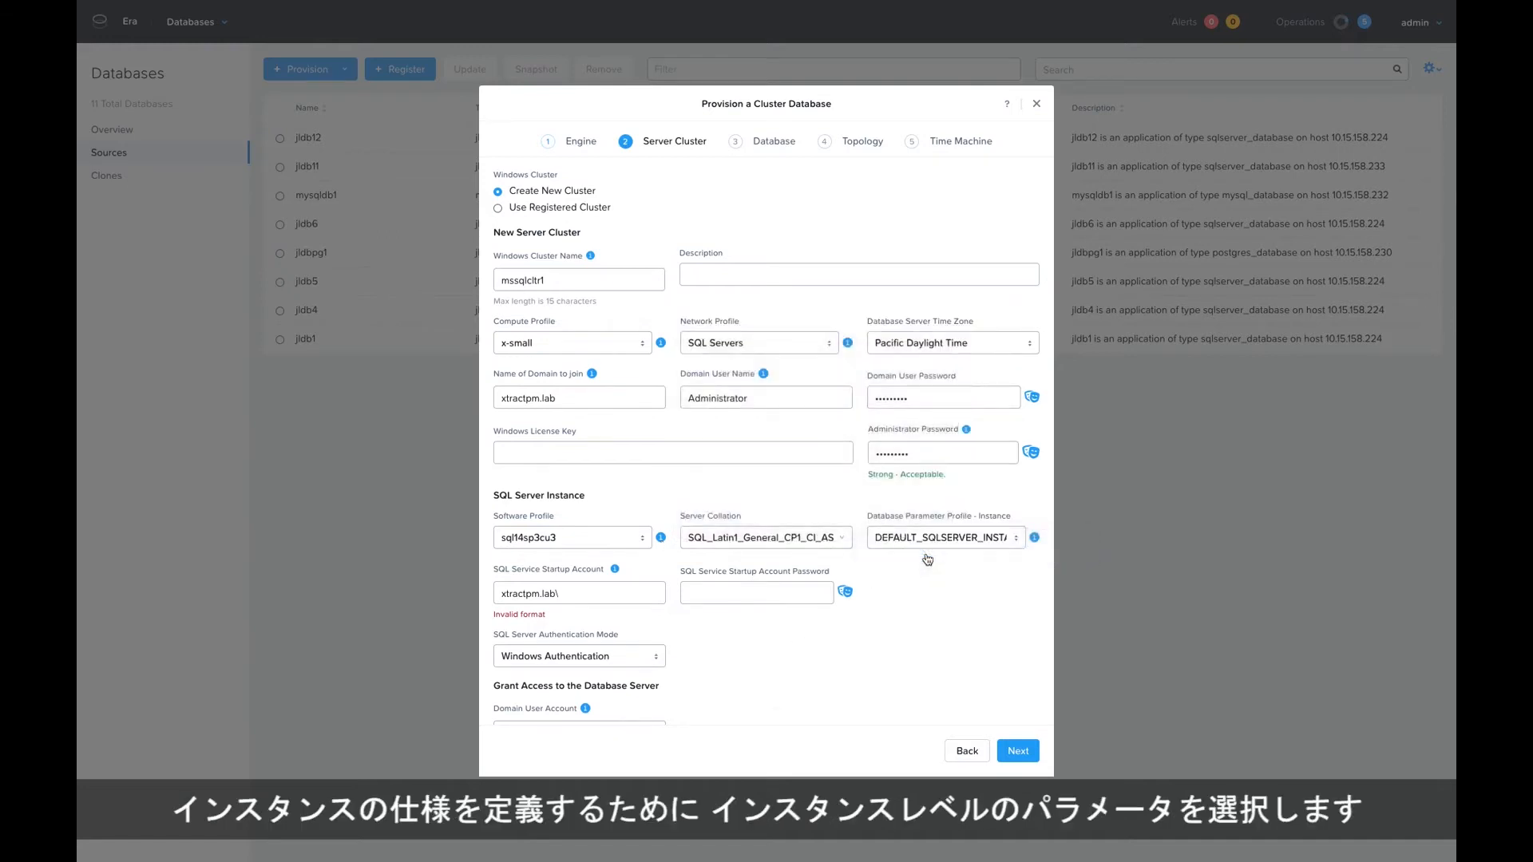
{"action": "mouse_move", "coordinate": [1033, 541]}
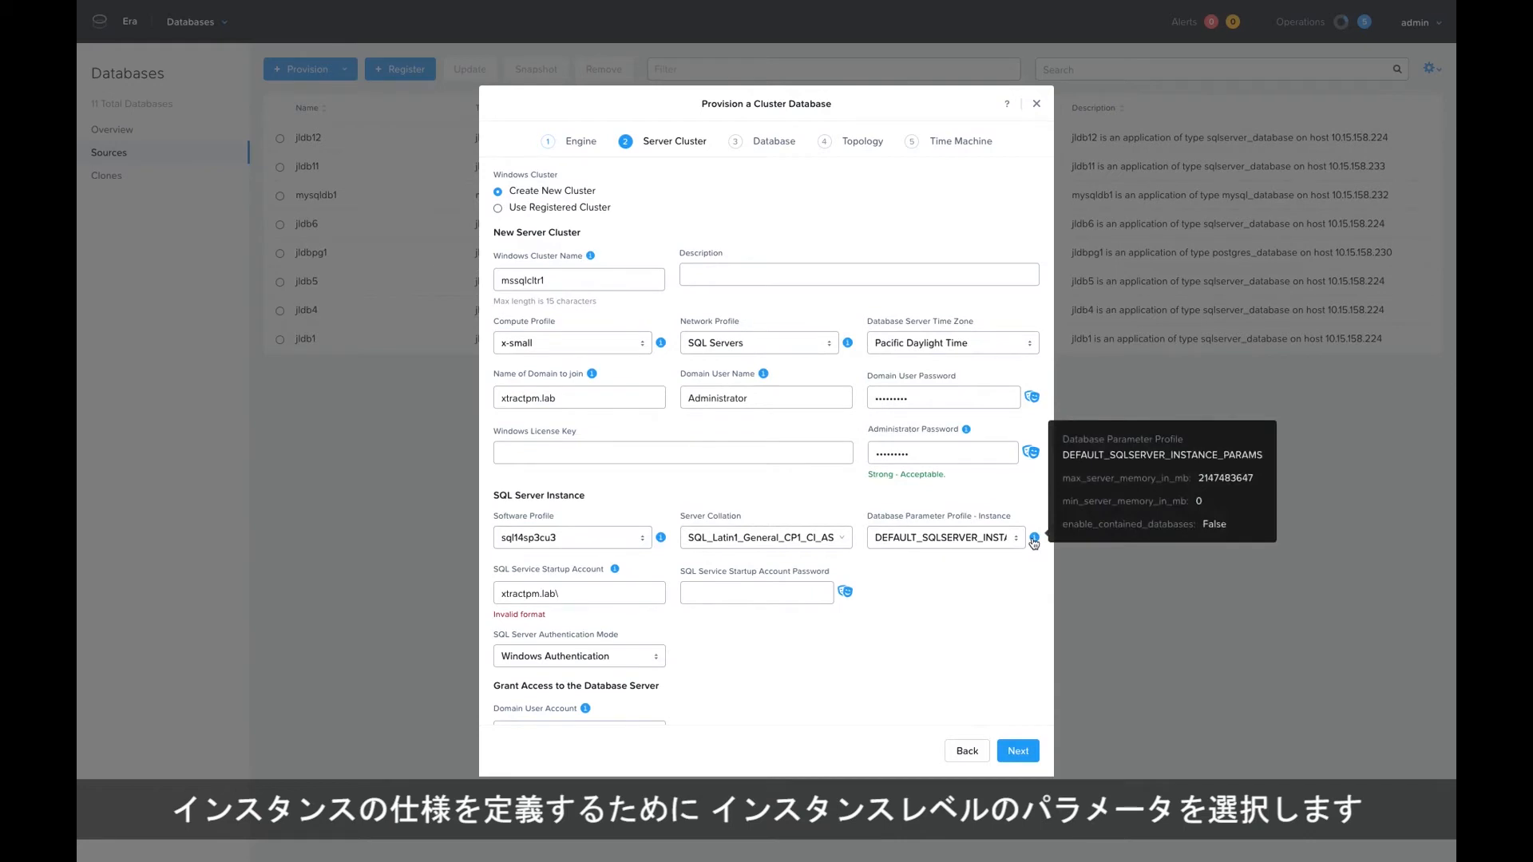
Set the SQL service startup account to xtractpm.lab\svcSQL, enter its password, and keep Windows Authentication as the authentication mode.
{"action": "left_click", "coordinate": [605, 601]}
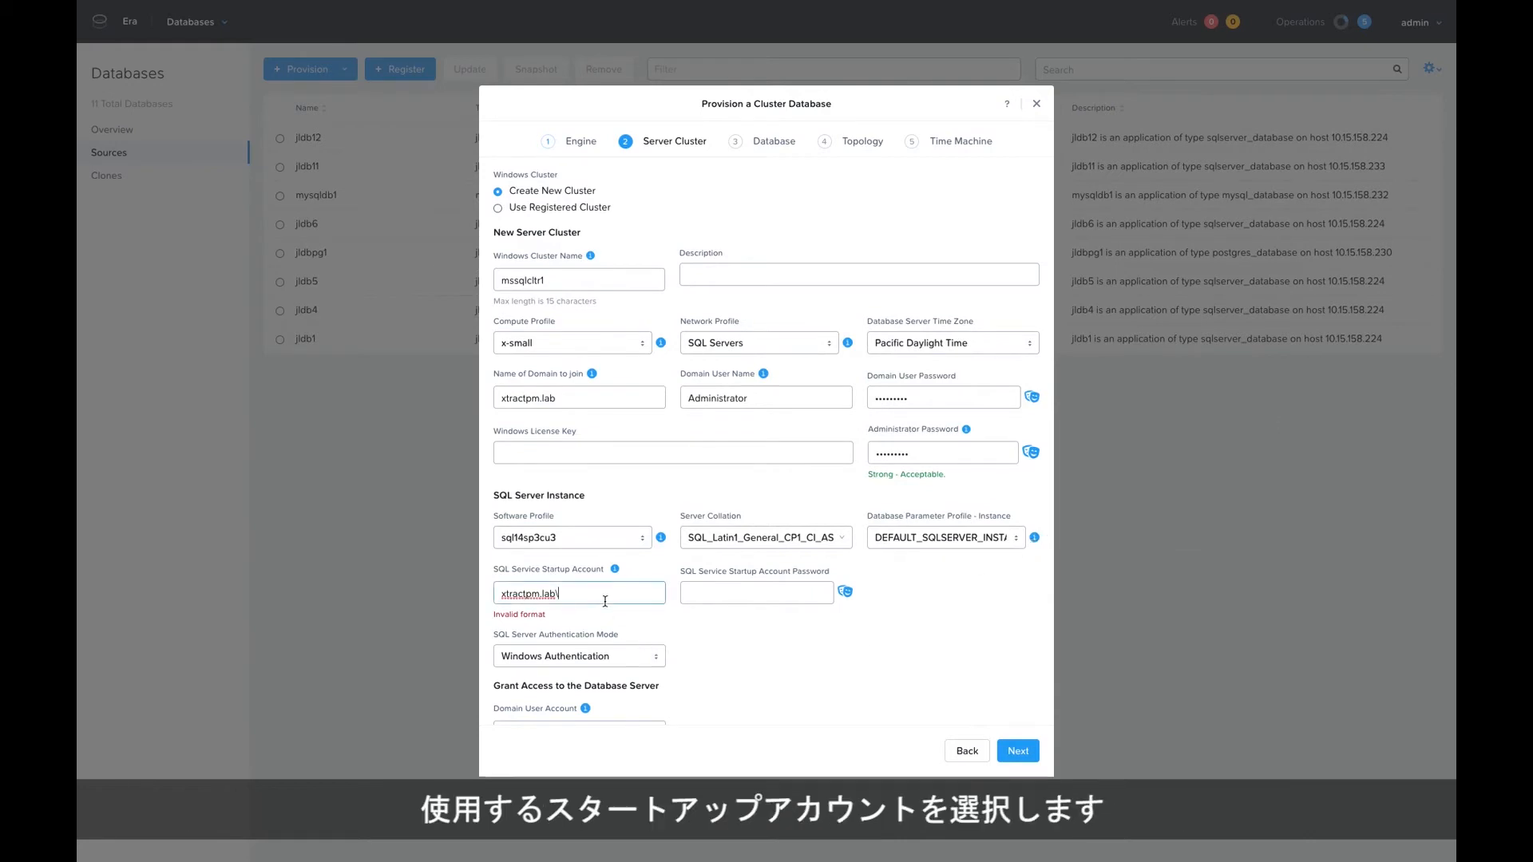
{"action": "type", "text": "svcSQL"}
{"action": "key", "text": "Tab"}
{"action": "type", "text": "•••••••••"}
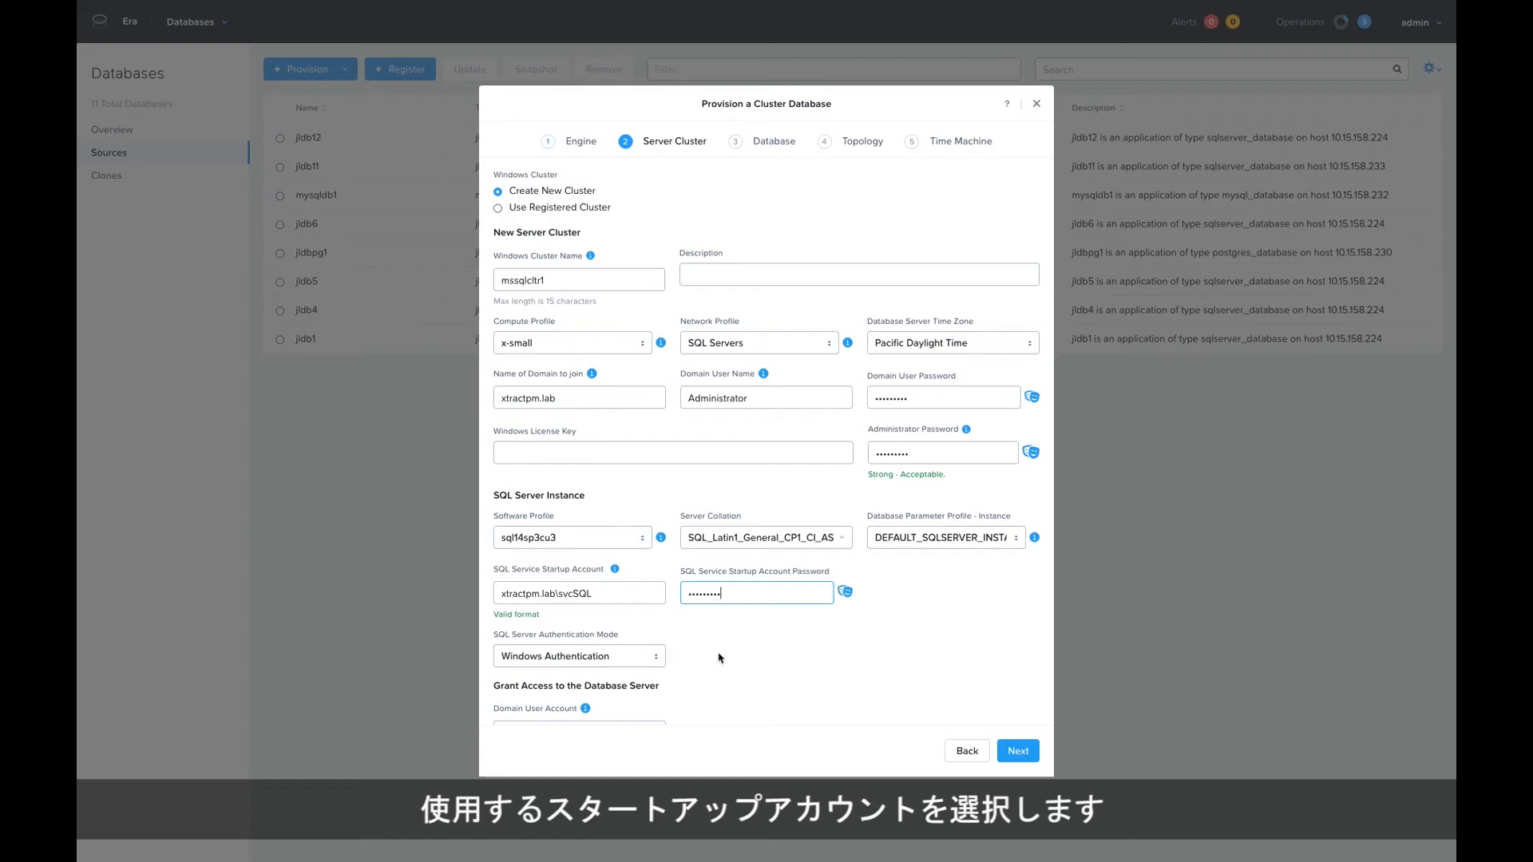
{"action": "scroll", "coordinate": [719, 657], "scroll_direction": "down", "scroll_amount": 1}
{"action": "left_click", "coordinate": [641, 630]}
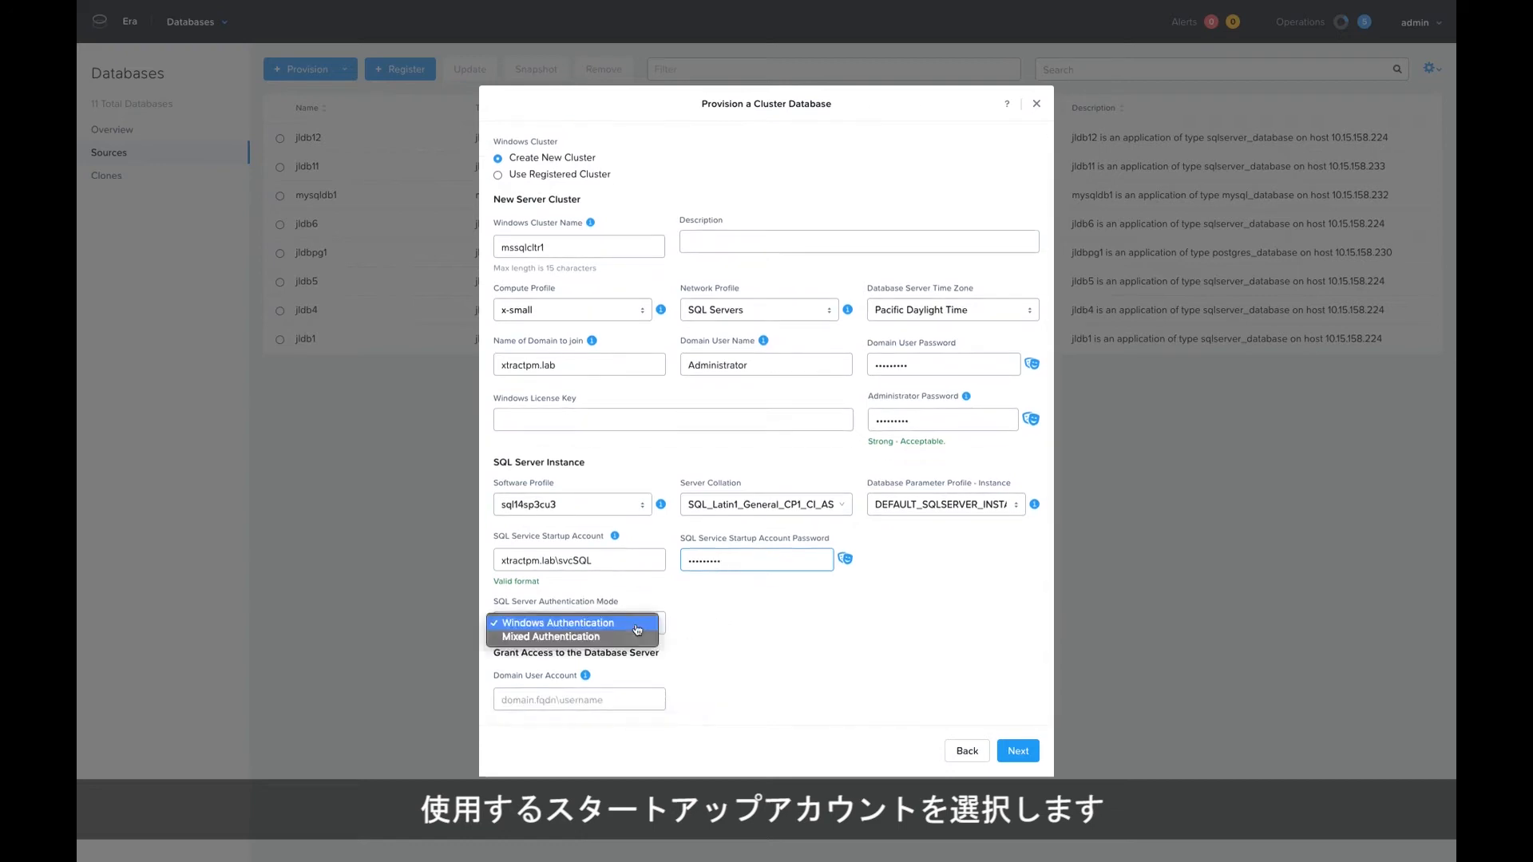
{"action": "left_click", "coordinate": [719, 633]}
Enter the domain user account that gets access to the database server and proceed to the database settings.
{"action": "left_click", "coordinate": [576, 702]}
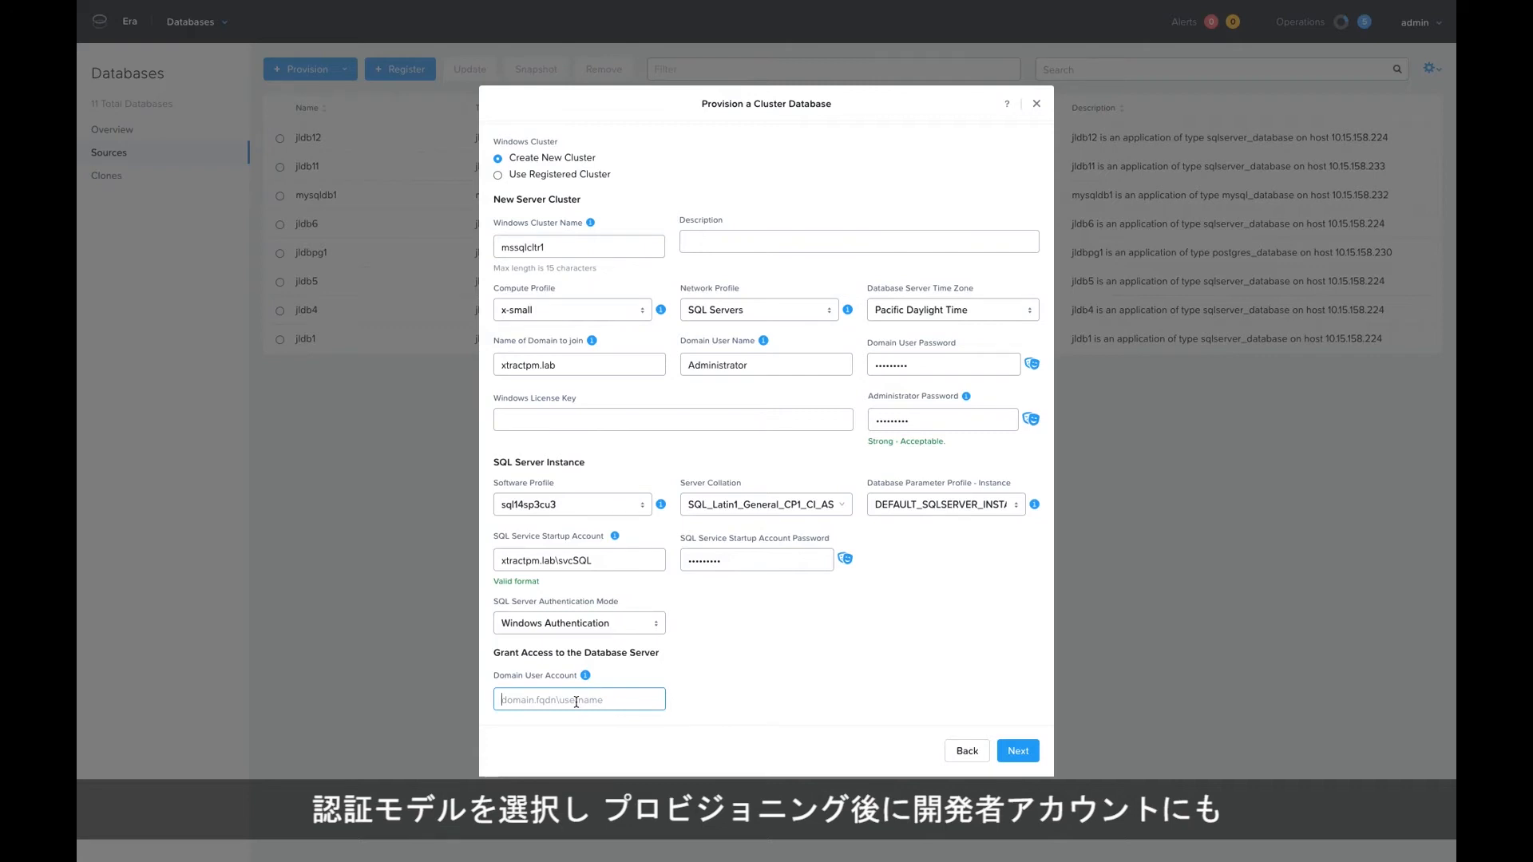
{"action": "type", "text": "x"}
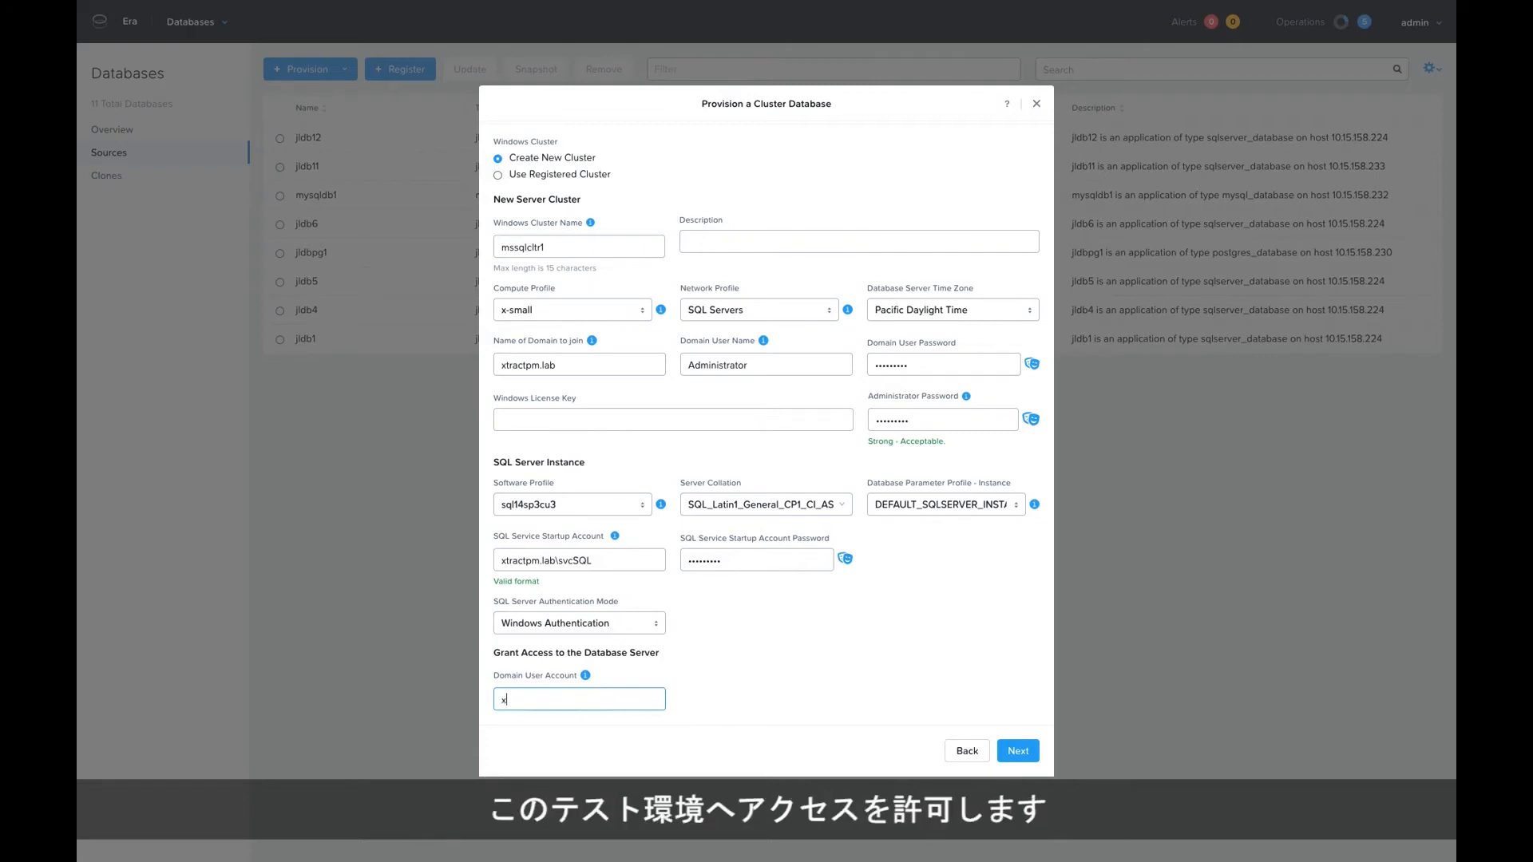
{"action": "type", "text": "tractpm"}
{"action": "key", "text": "BackSpace"}
{"action": "type", "text": "m\\Jeremy"}
{"action": "left_click", "coordinate": [1010, 756]}
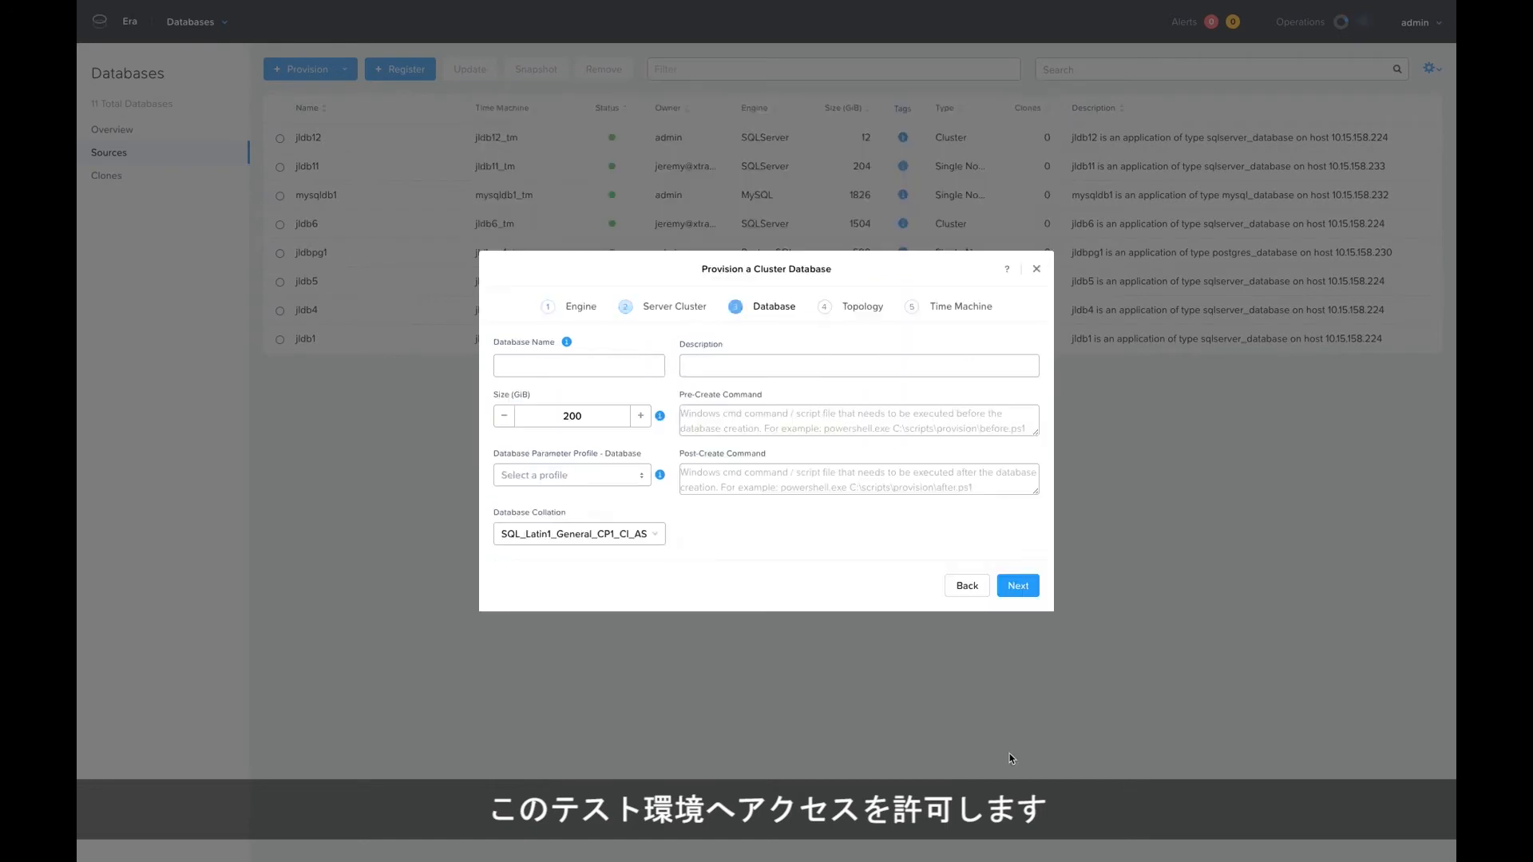
Name the database msdb2 and set its size to 3000 GiB.
{"action": "left_click", "coordinate": [564, 367]}
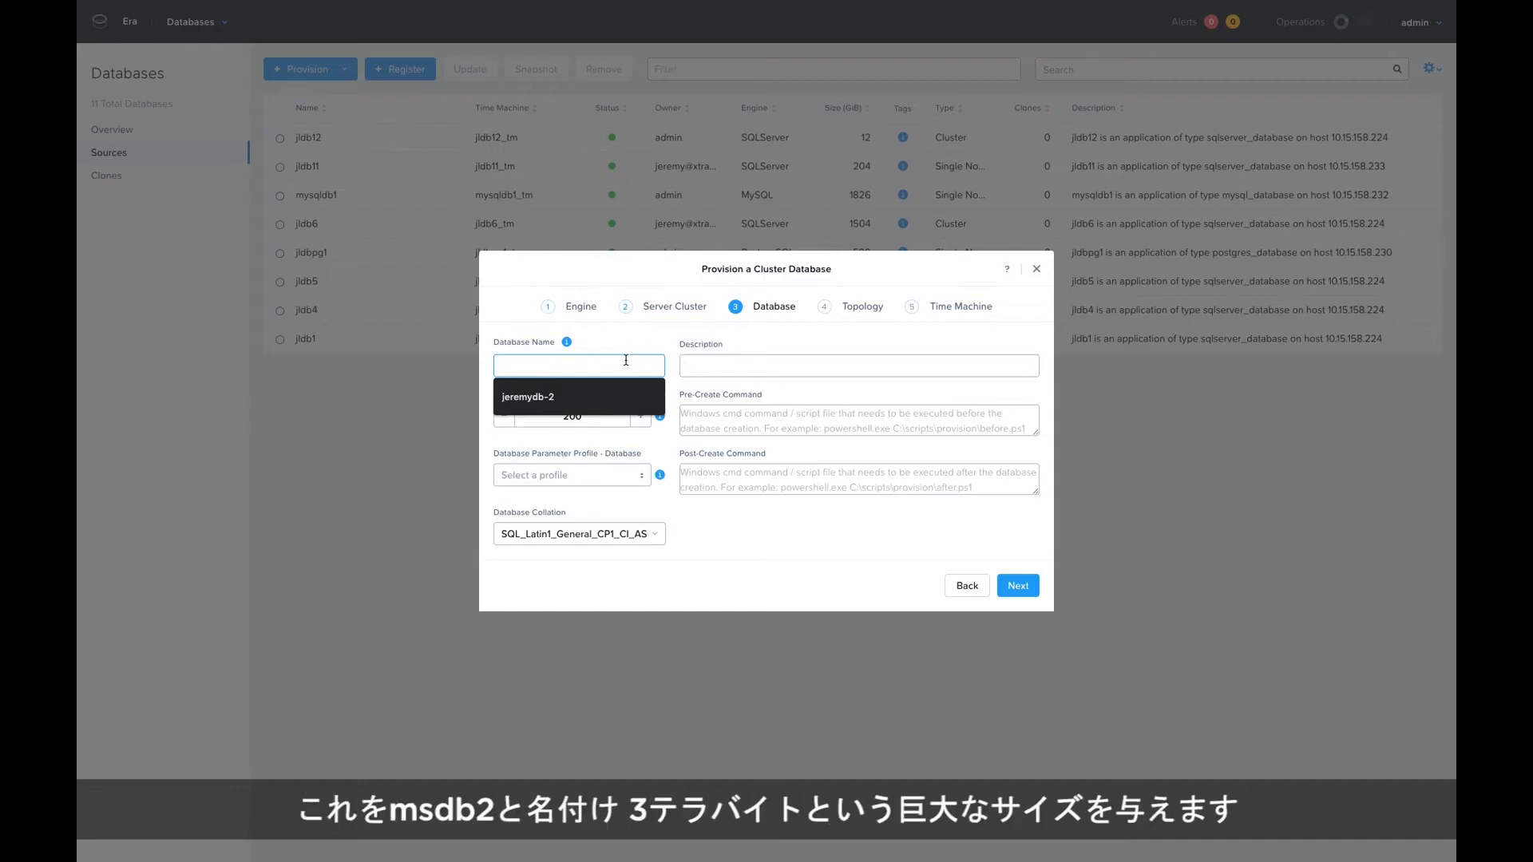
{"action": "type", "text": "msdb2"}
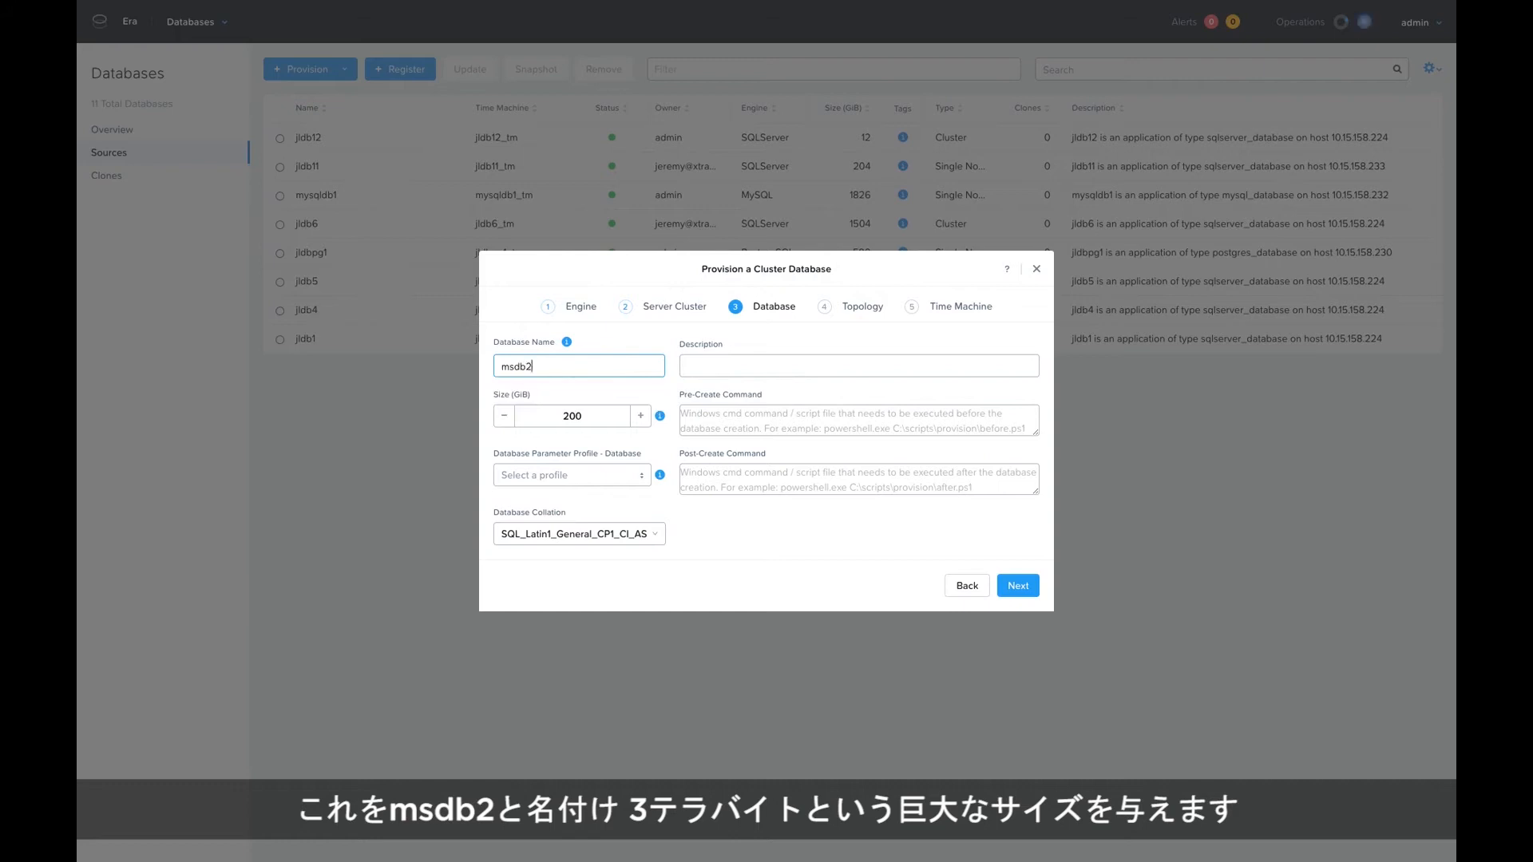
{"action": "key", "text": "Tab"}
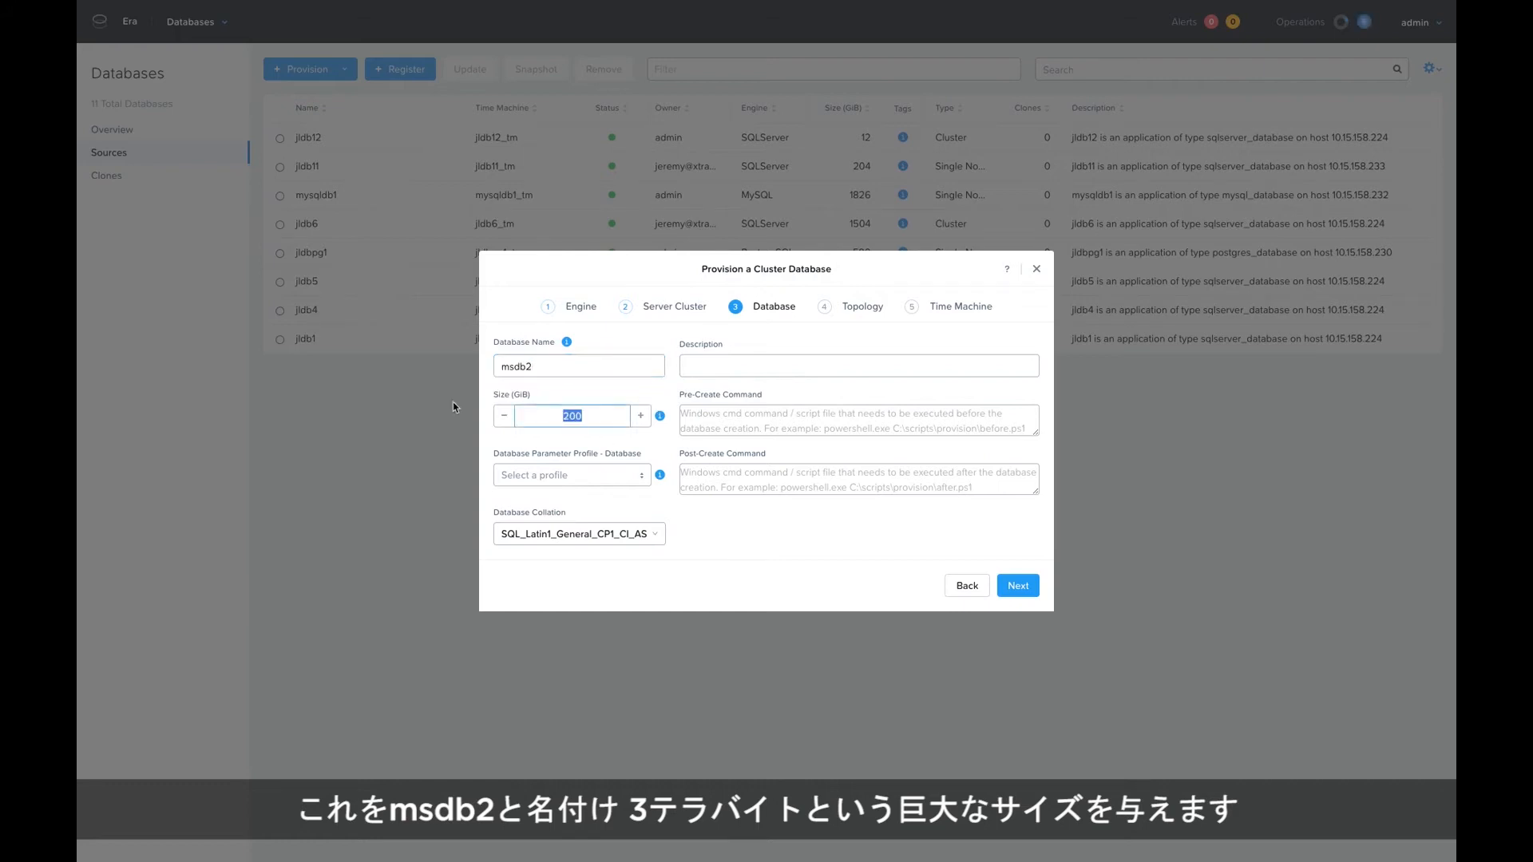
{"action": "type", "text": "3000"}
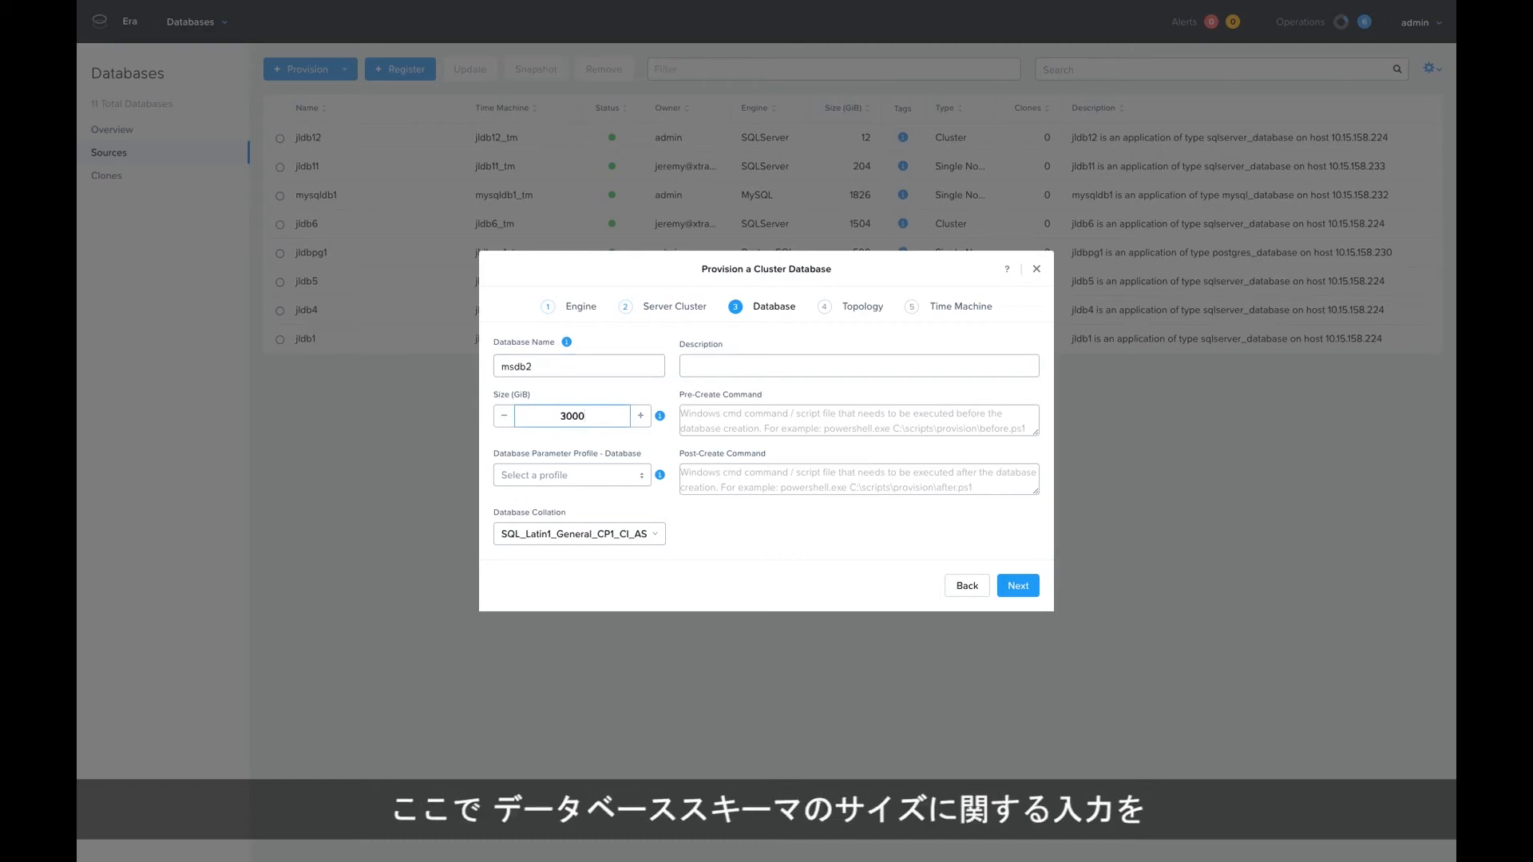
{"action": "left_click", "coordinate": [576, 439]}
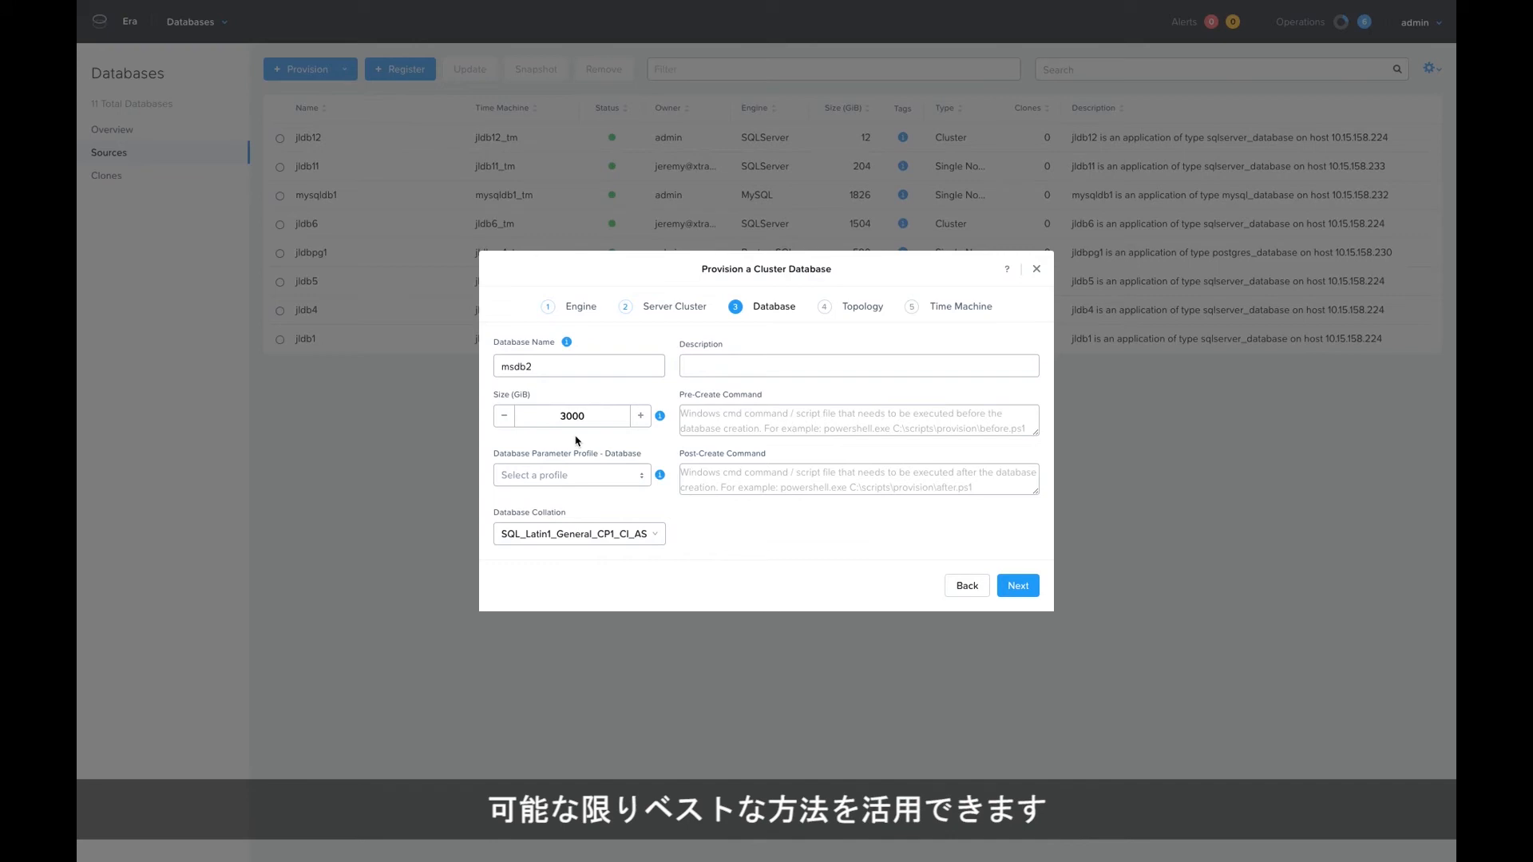
Choose the database-level parameter profile for the new database and proceed to the topology settings.
{"action": "left_click", "coordinate": [592, 476]}
{"action": "left_click", "coordinate": [569, 488]}
{"action": "left_click", "coordinate": [1018, 585]}
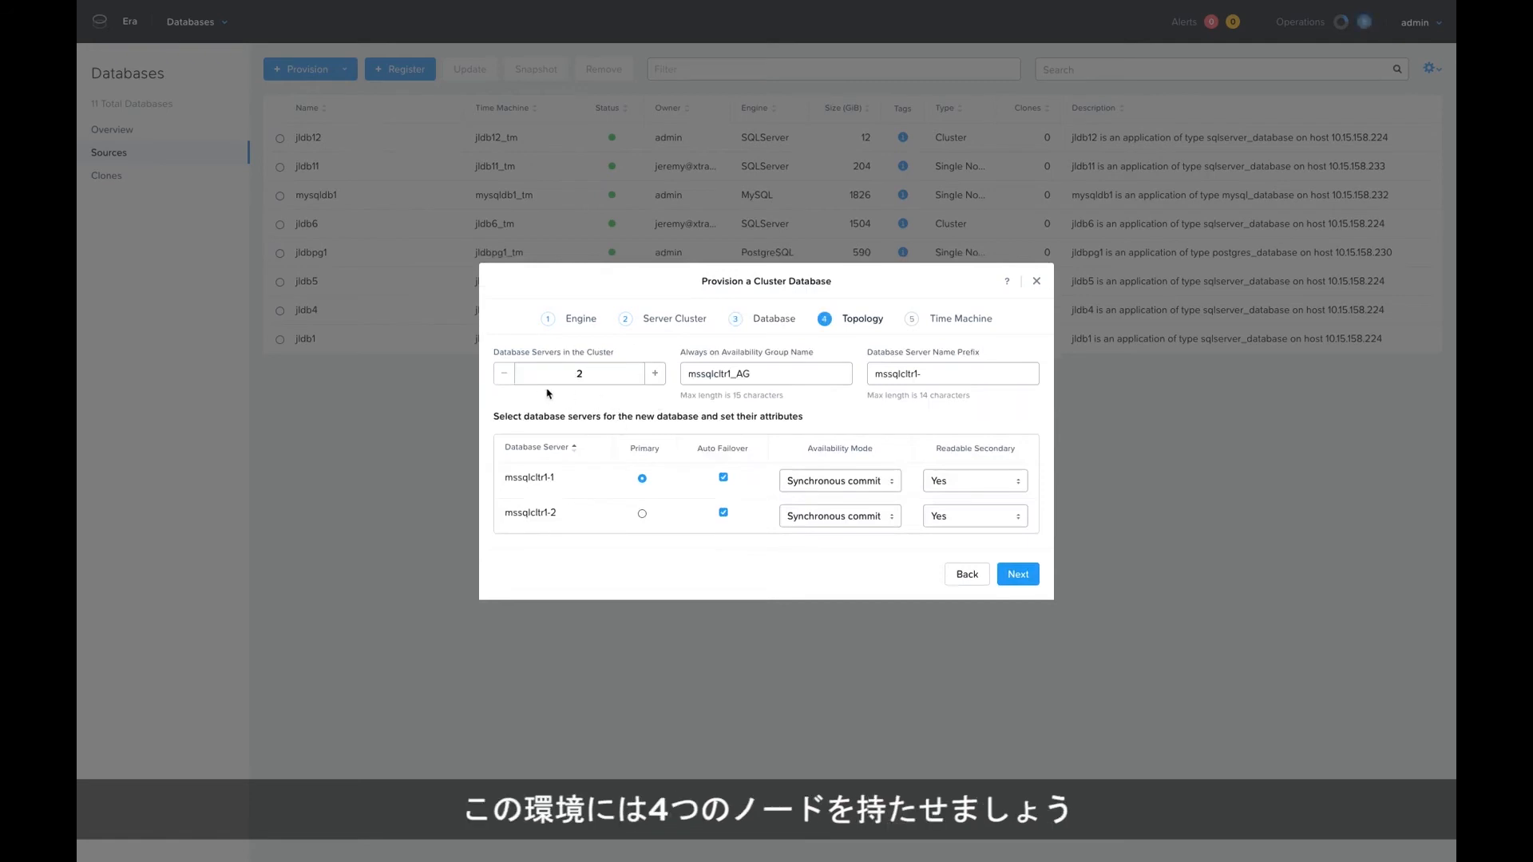
Set the number of database servers in the cluster to 4.
{"action": "left_click", "coordinate": [654, 373]}
{"action": "left_click", "coordinate": [655, 356]}
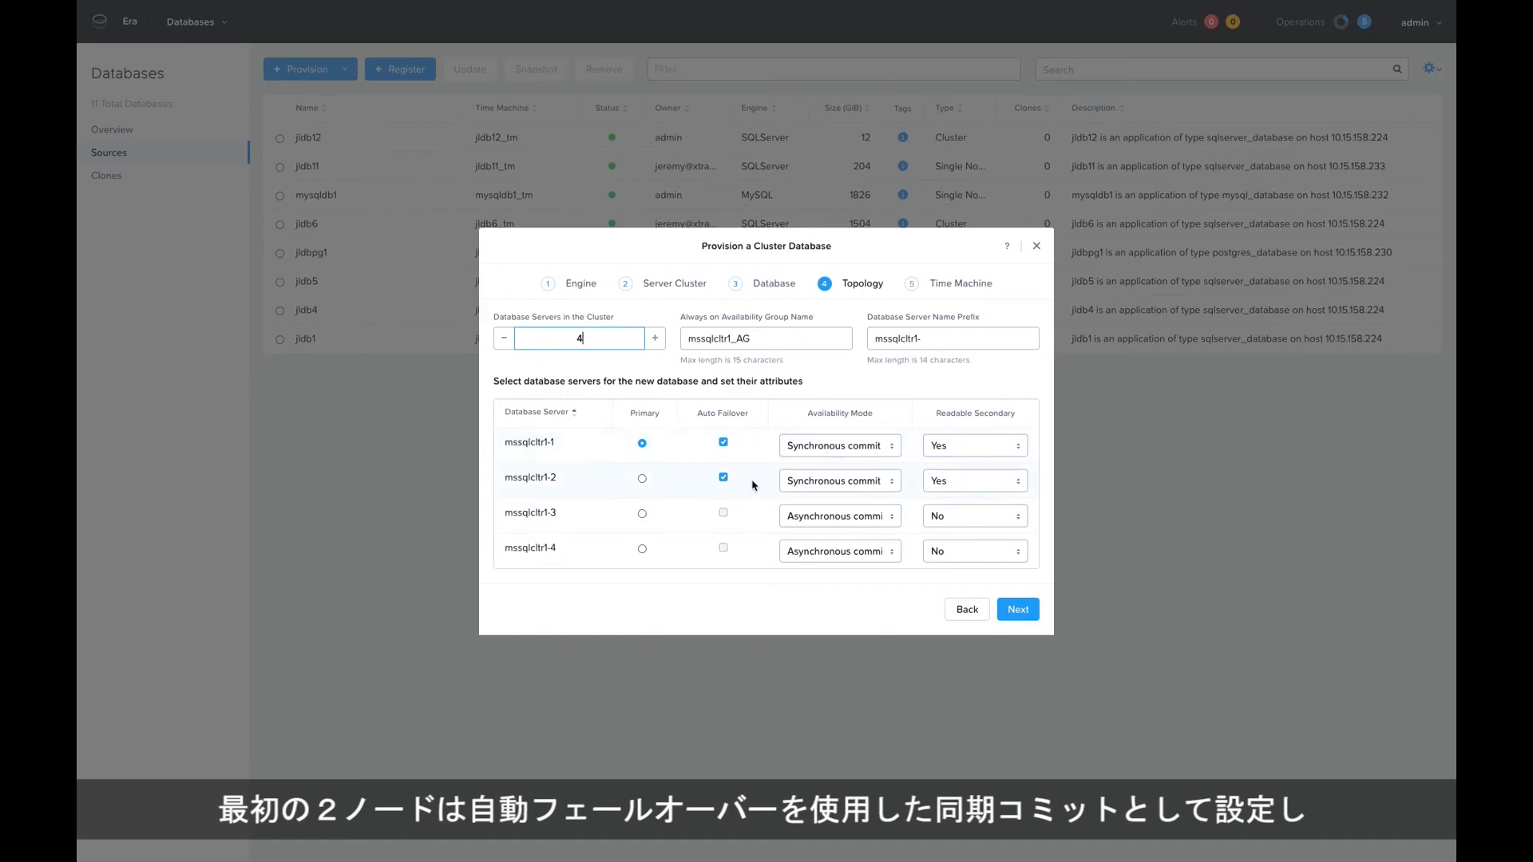
Make the two asynchronous-commit servers, mssqlcltr1-3 and mssqlcltr1-4, readable secondaries by setting both to Yes.
{"action": "left_click", "coordinate": [958, 517]}
{"action": "left_click", "coordinate": [960, 529]}
{"action": "left_click", "coordinate": [965, 554]}
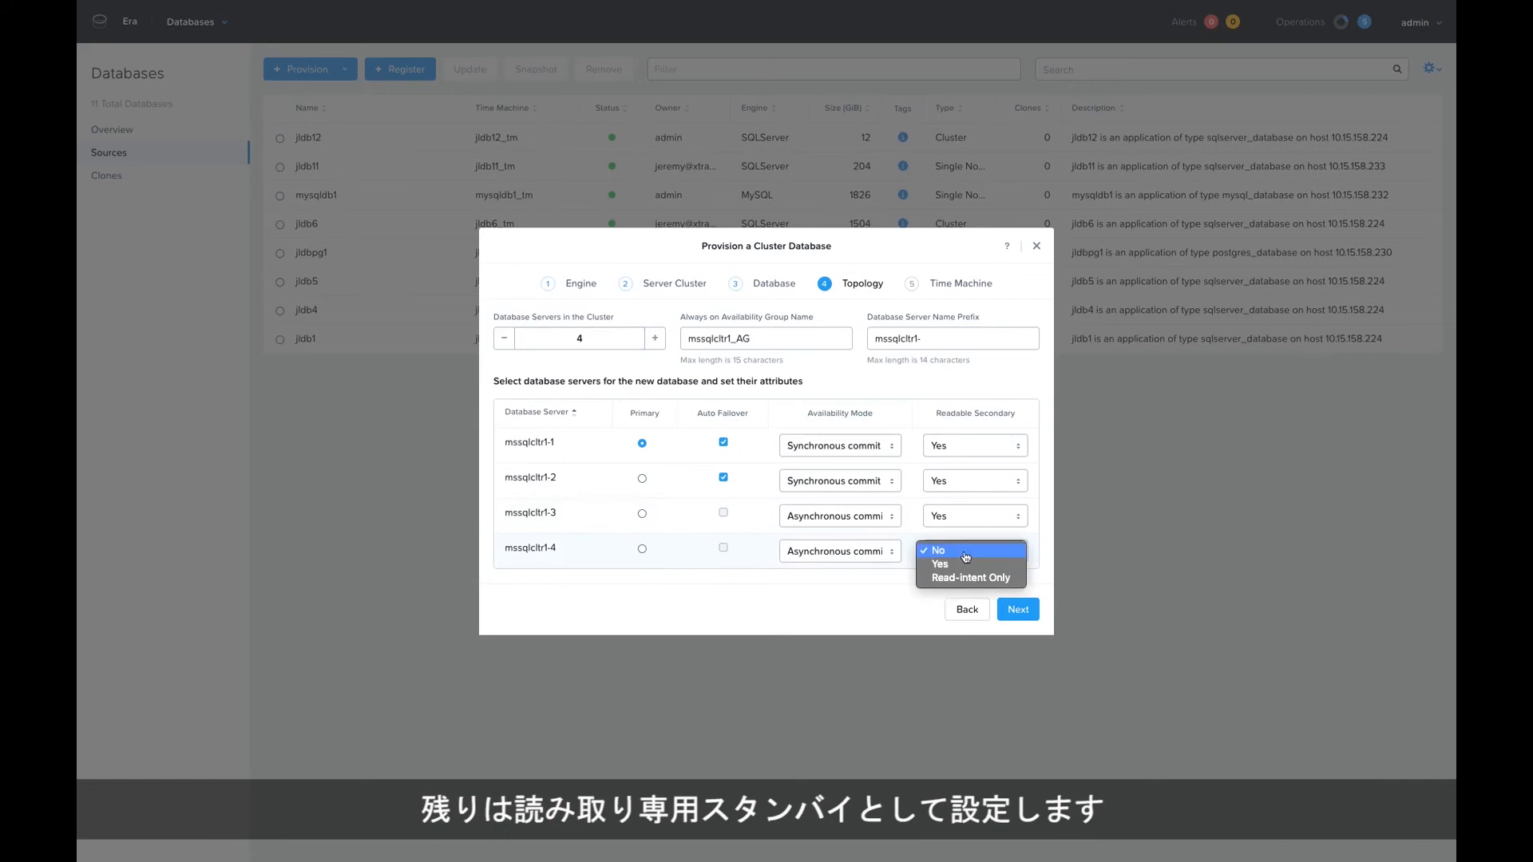
{"action": "left_click", "coordinate": [947, 565]}
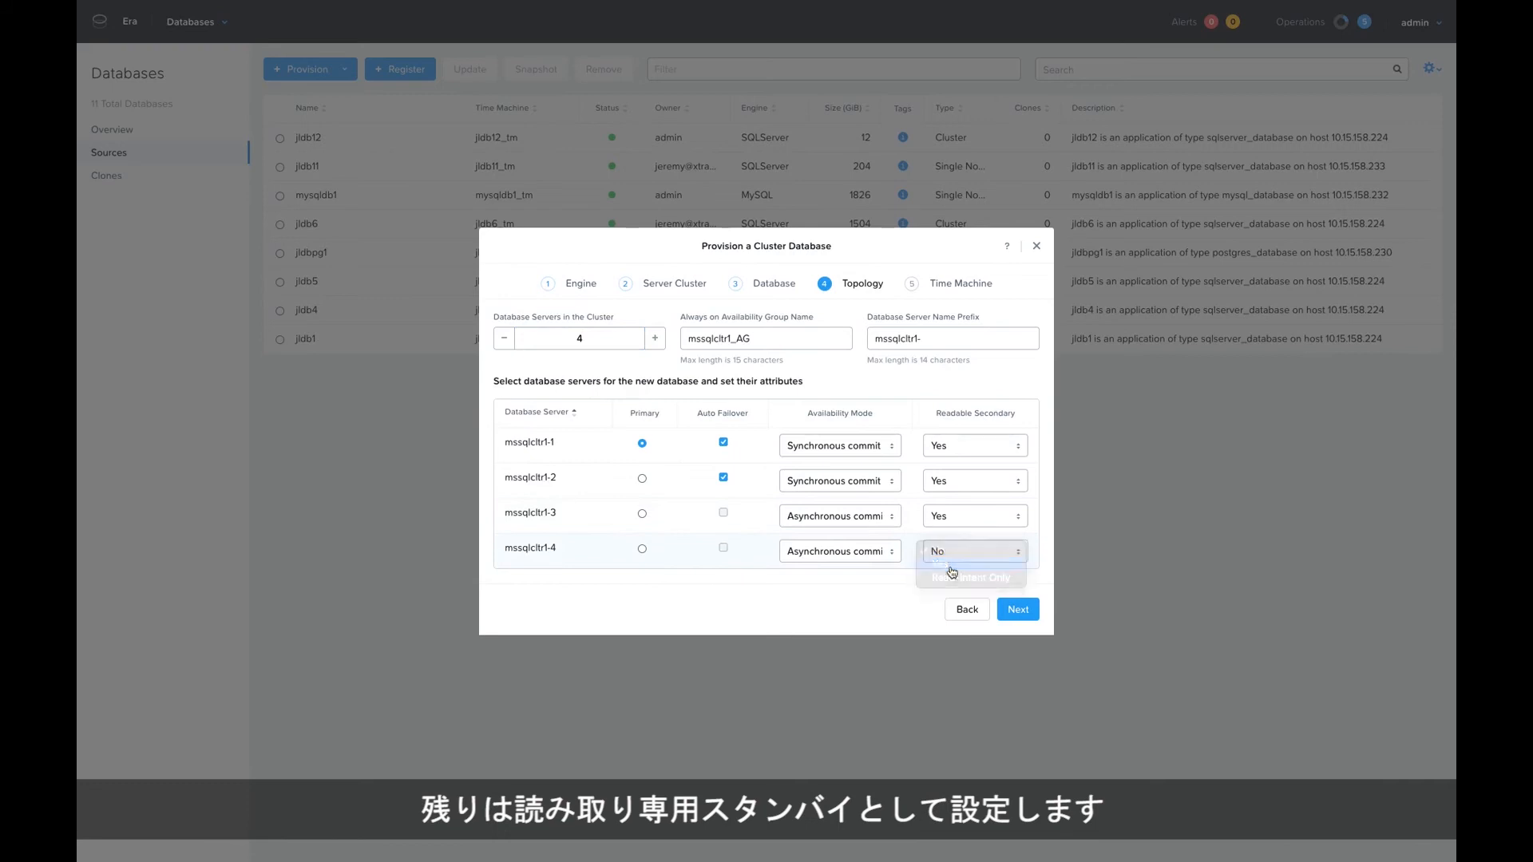
Name the Always on Availability Group ag3 and proceed to the time machine settings.
{"action": "double_click", "coordinate": [754, 337]}
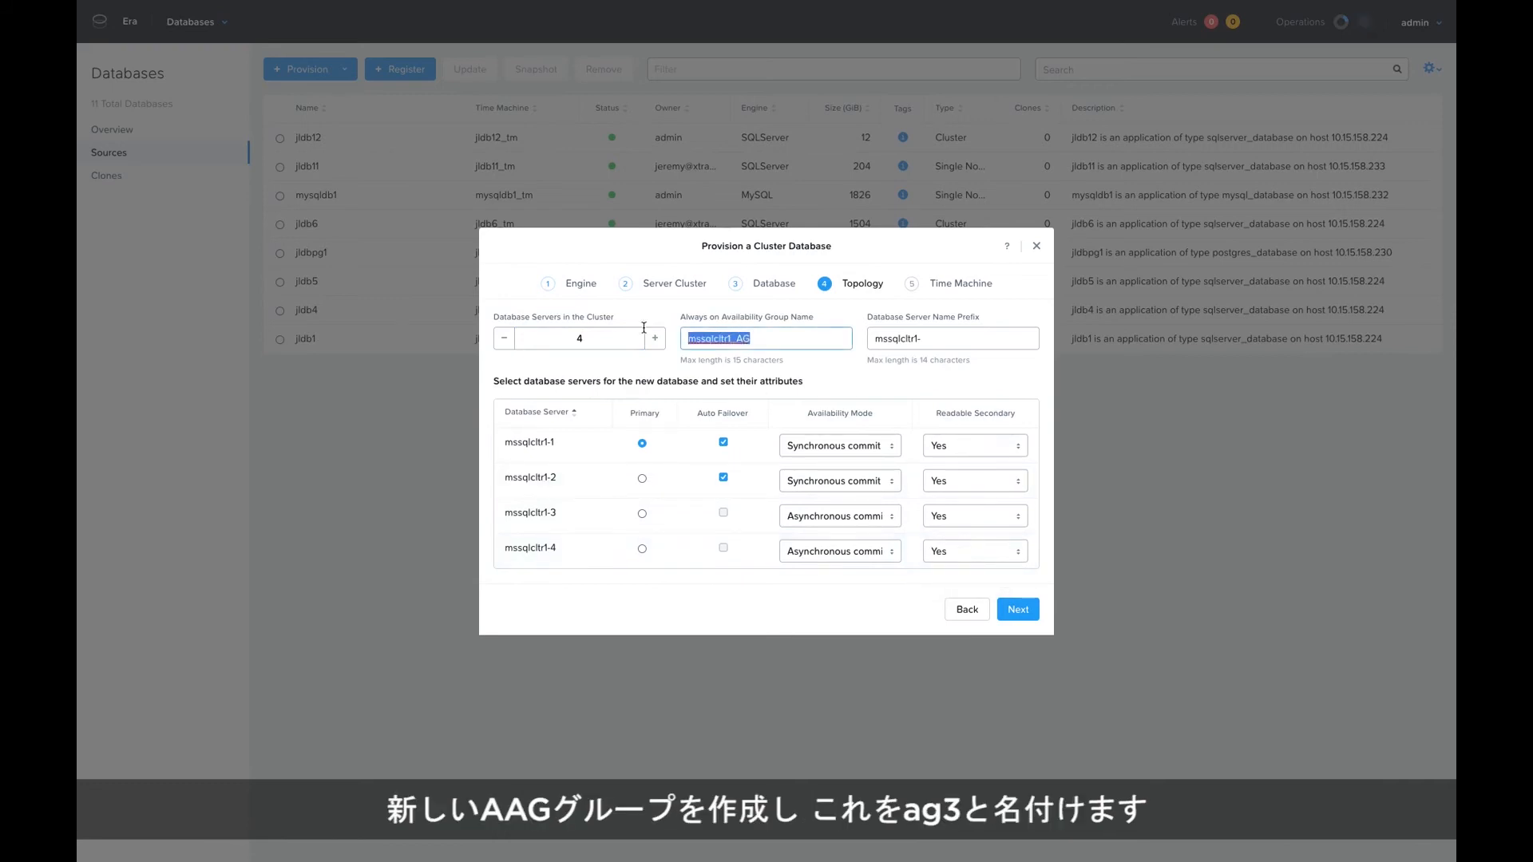
{"action": "type", "text": "ag3"}
{"action": "left_click", "coordinate": [1017, 609]}
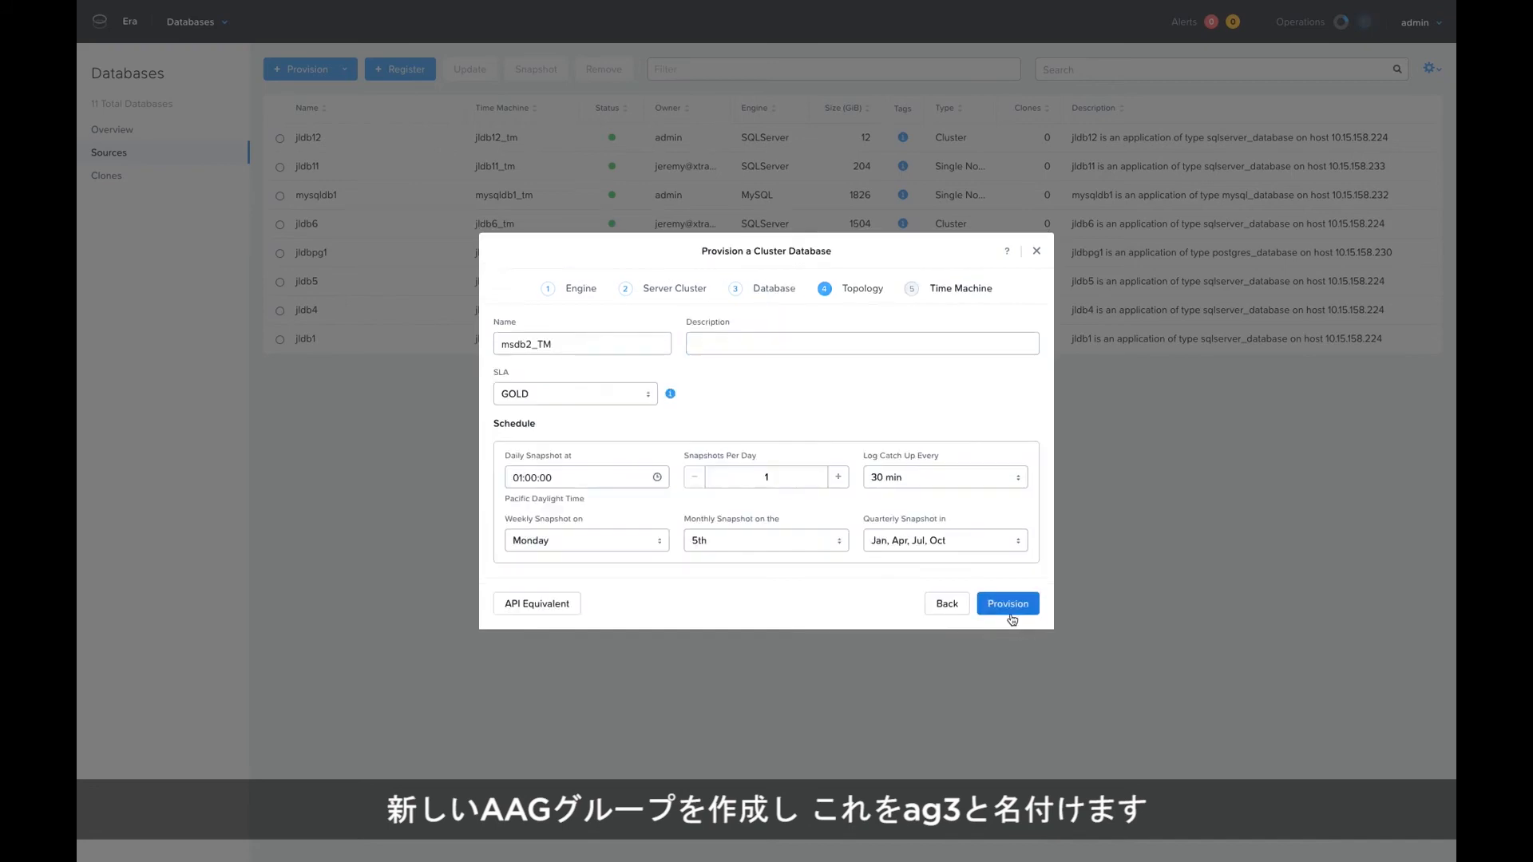
Choose the GOLD SLA for the msdb2_TM time machine and start provisioning the cluster database.
{"action": "left_click", "coordinate": [648, 395]}
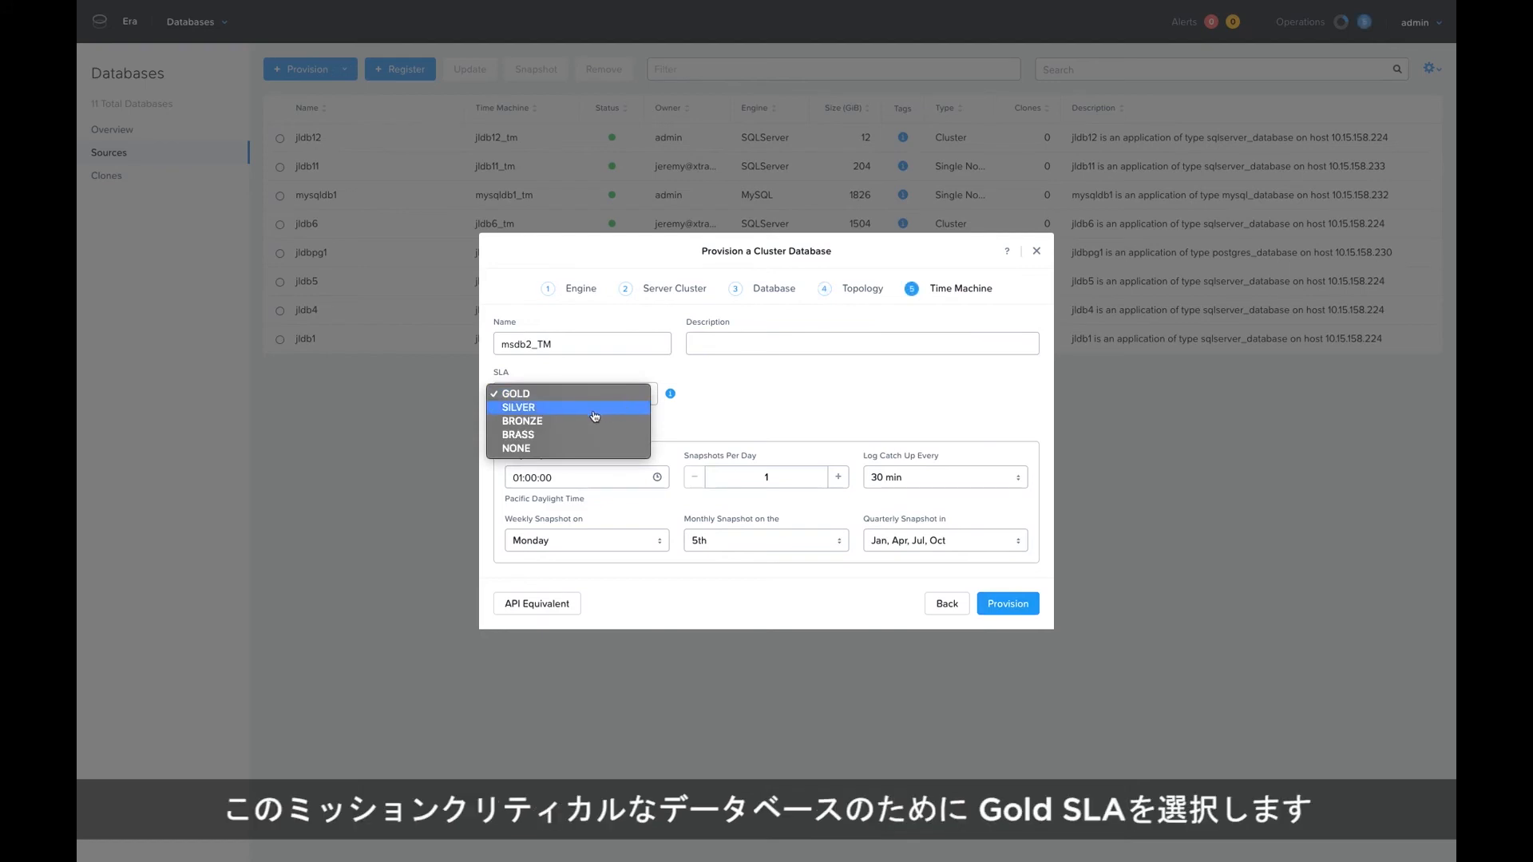
{"action": "left_click", "coordinate": [551, 394]}
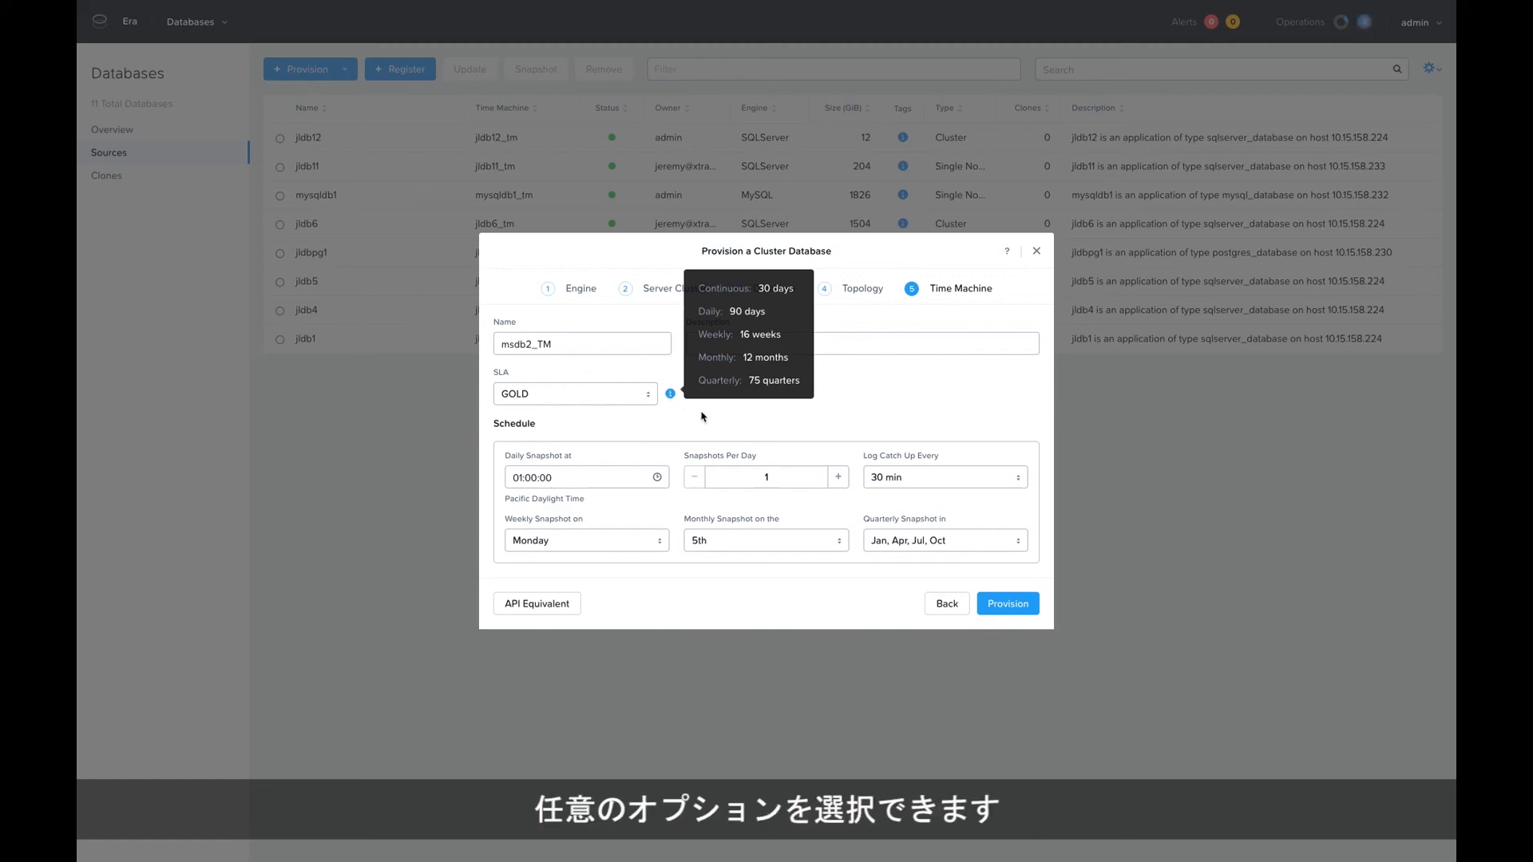
{"action": "left_click", "coordinate": [994, 606]}
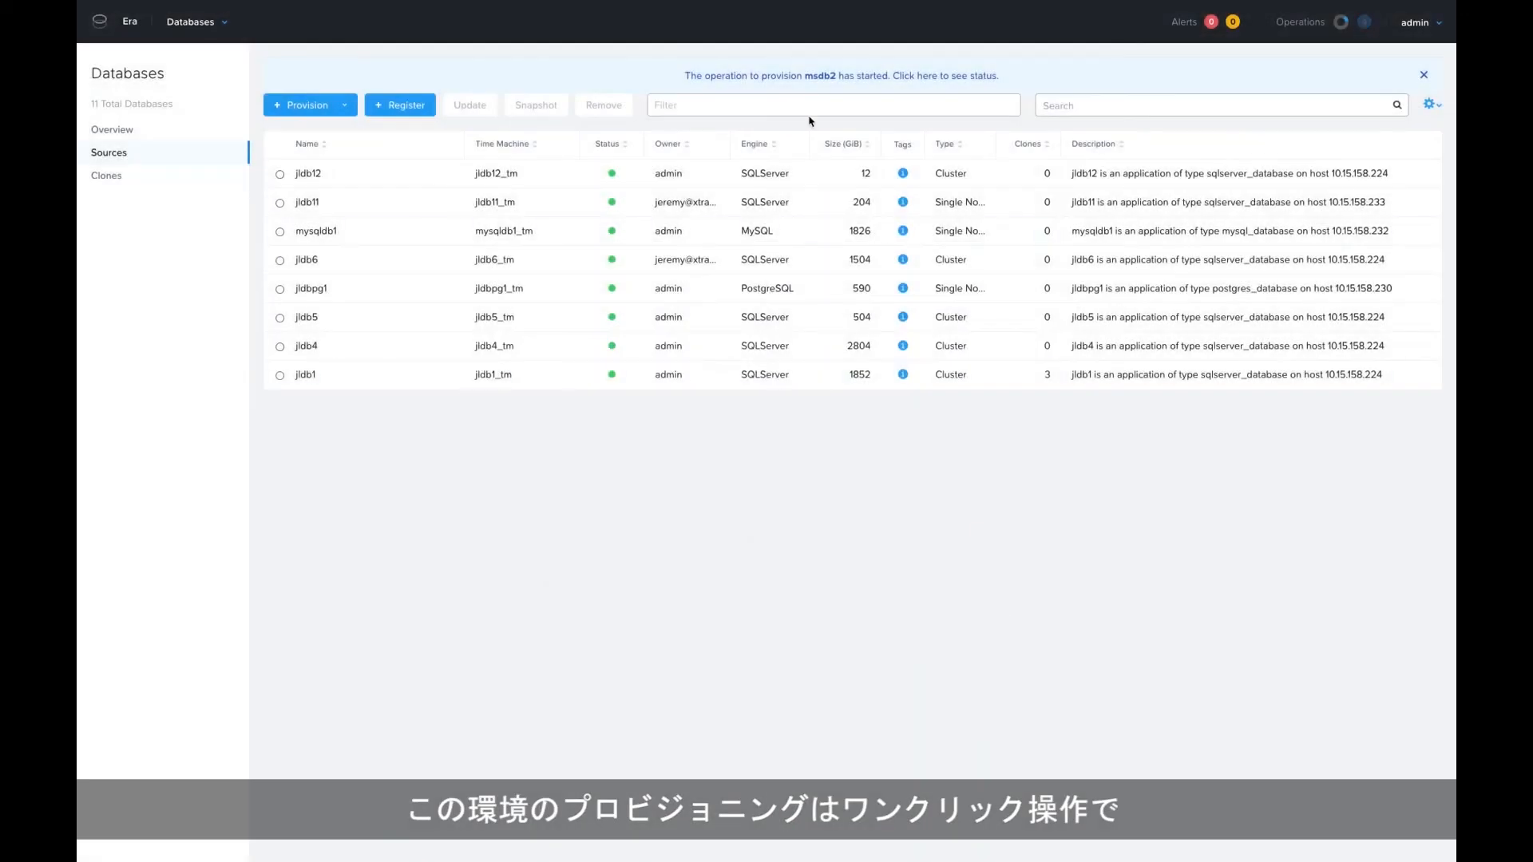
Open the status of the msdb2 provisioning operation to review its progress and individual stages.
{"action": "left_click", "coordinate": [763, 80]}
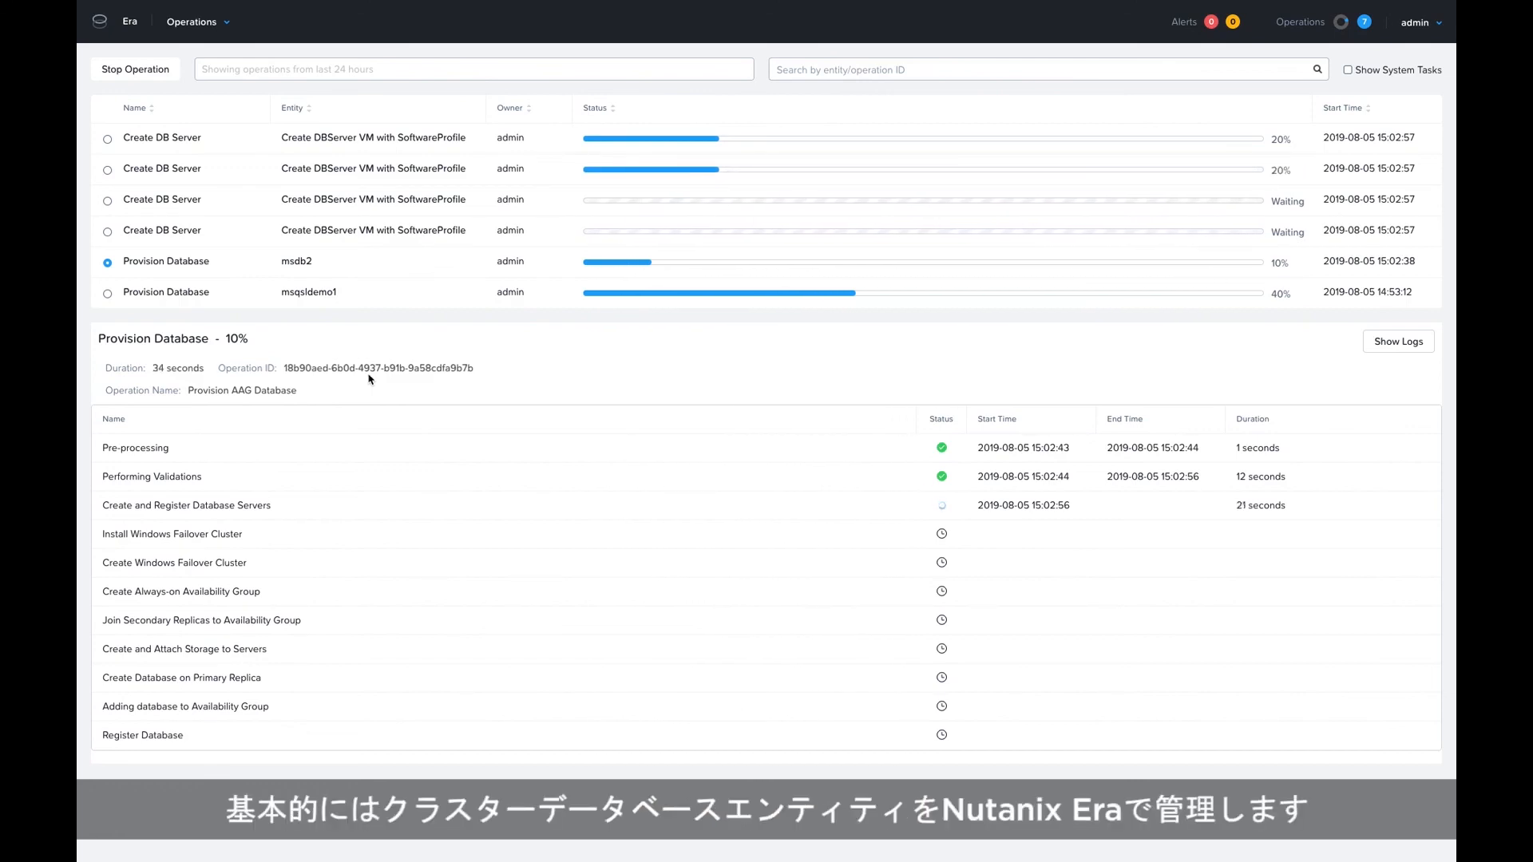
{"action": "mouse_move", "coordinate": [121, 28]}
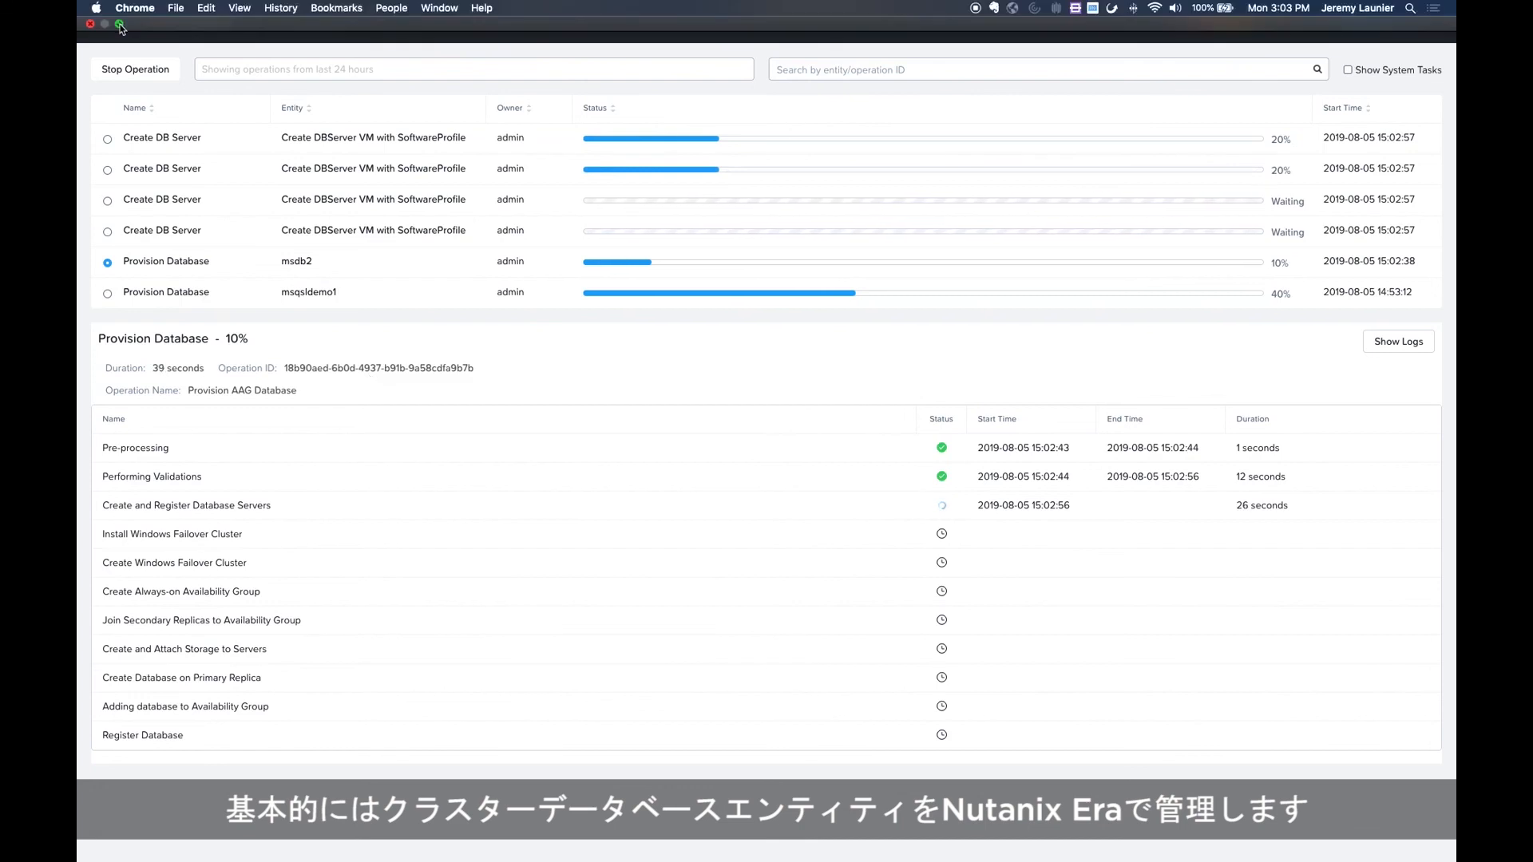